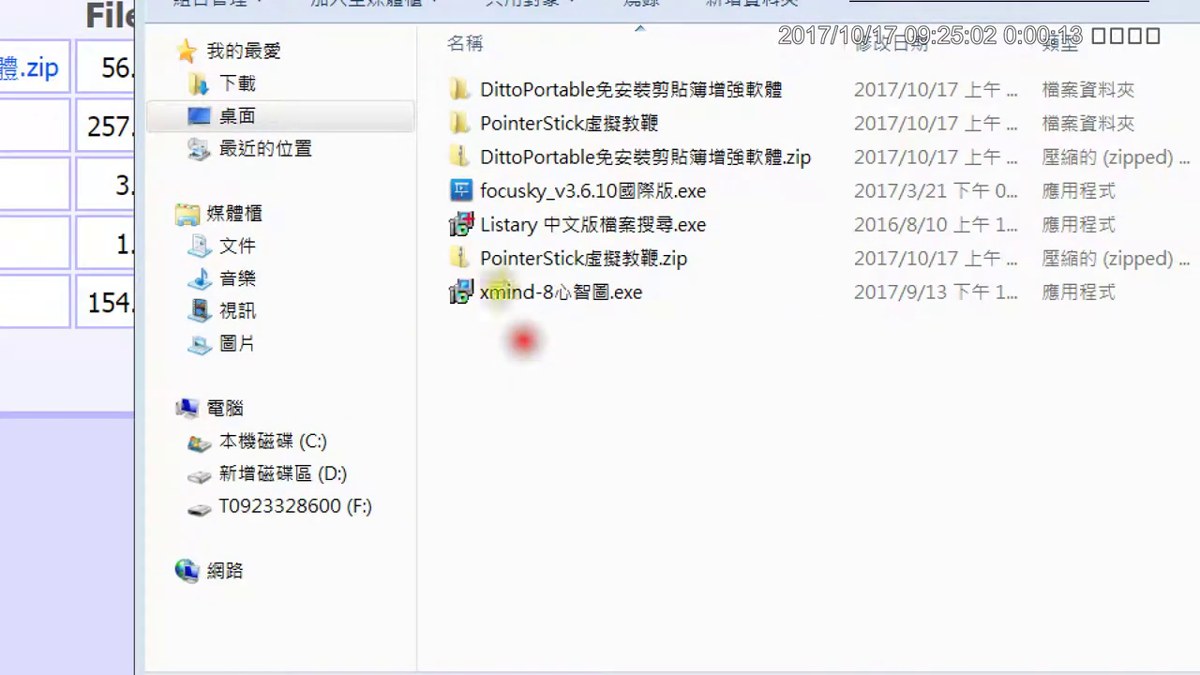
left_click_drag(437, 142, 438, 349)
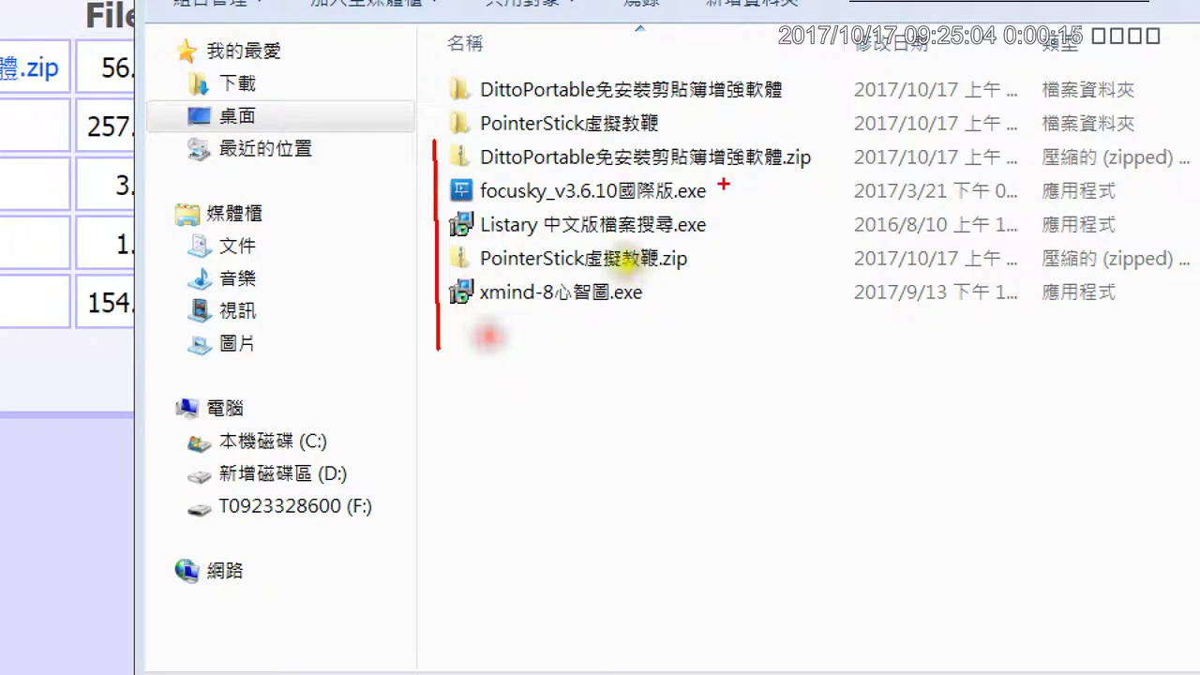
left_click_drag(724, 188, 752, 171)
left_click_drag(662, 298, 703, 279)
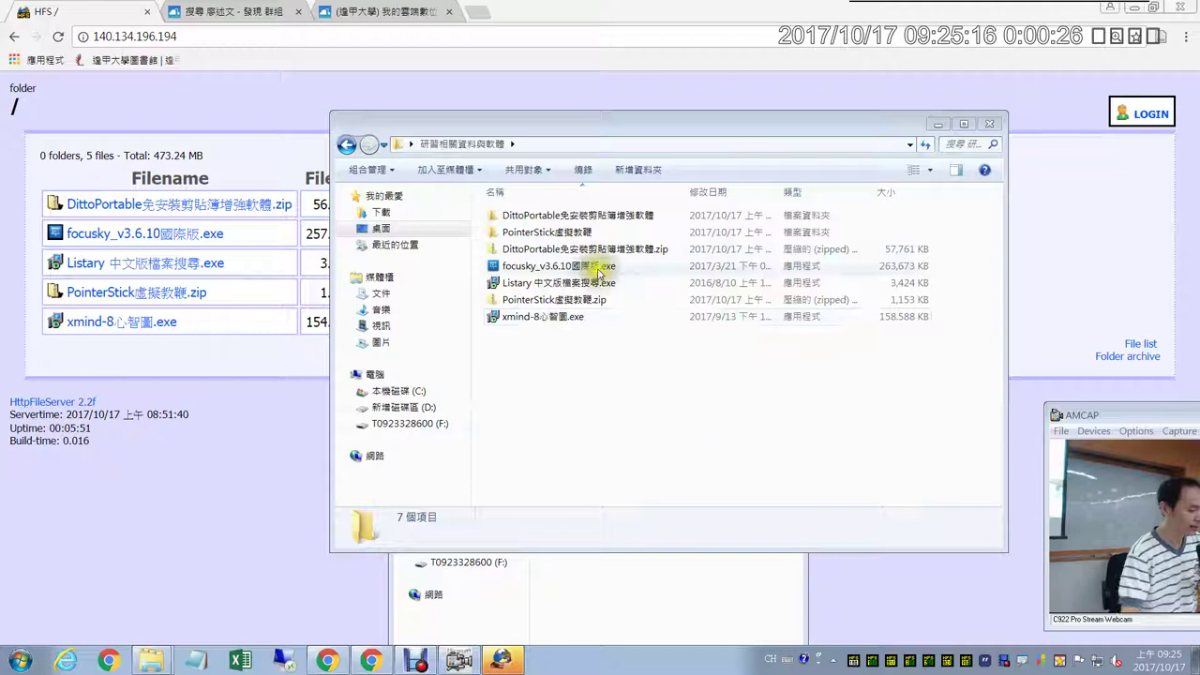
Run the focusky_v3.6.10國際版.exe installer, accepting the license agreement and the default destination folder.
left_click(671, 191)
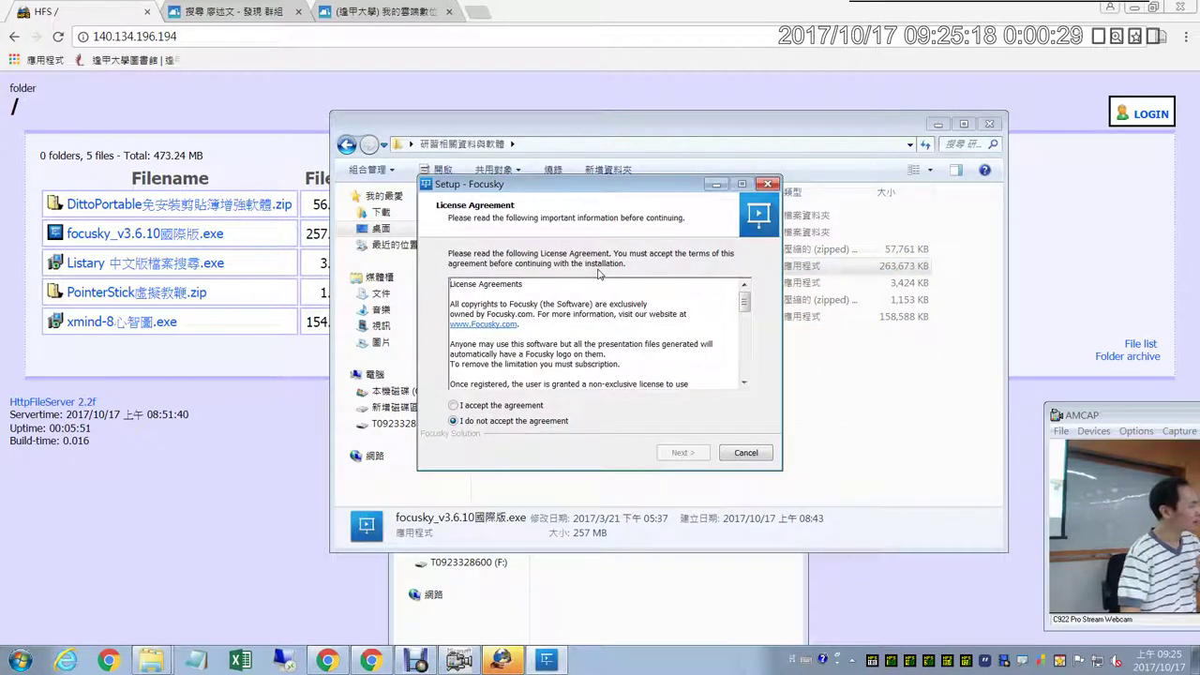
left_click(495, 406)
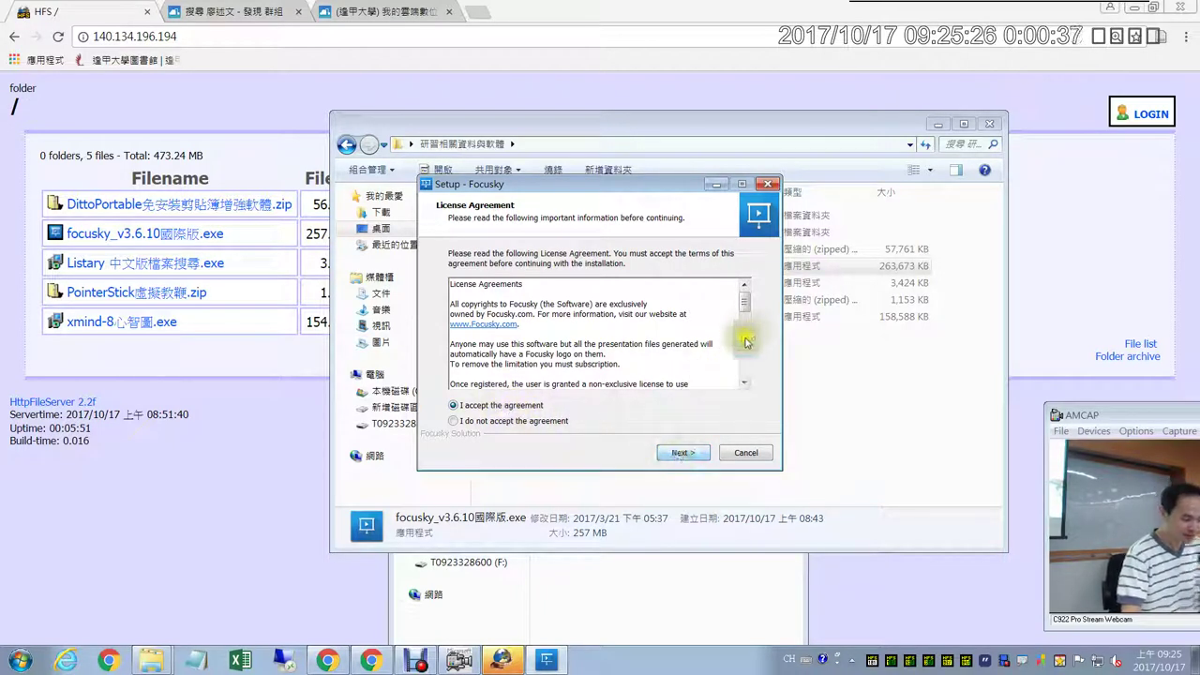
left_click_drag(746, 308, 744, 383)
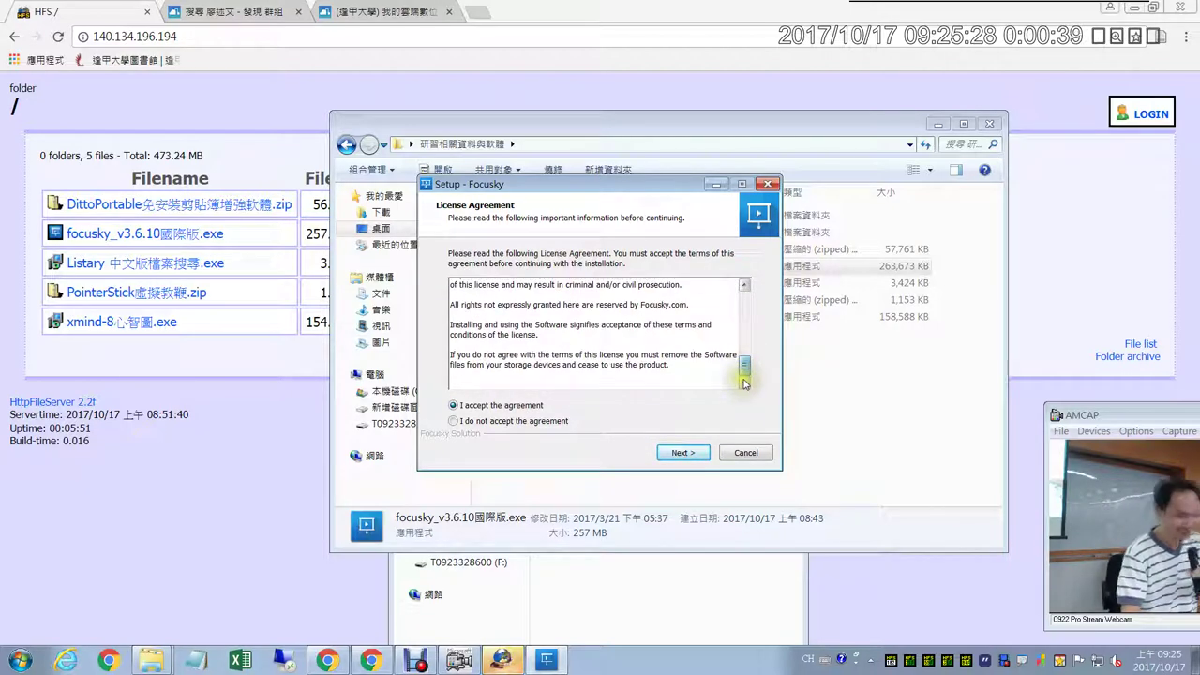
left_click(684, 453)
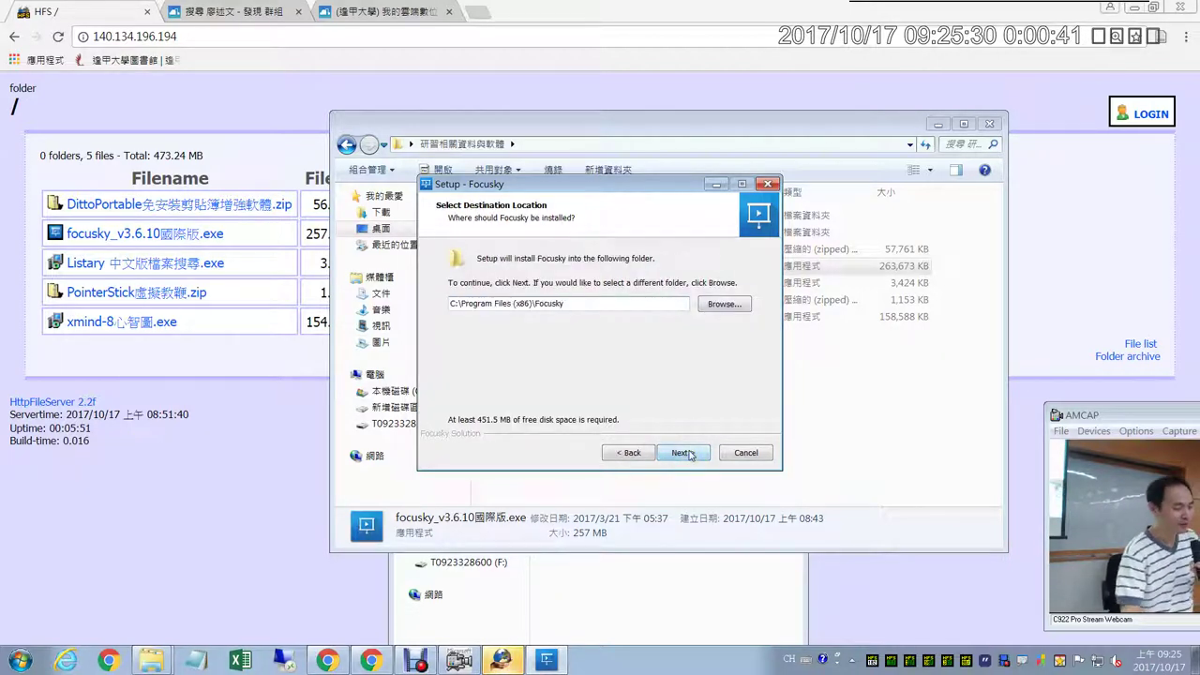
left_click(685, 453)
left_click(684, 453)
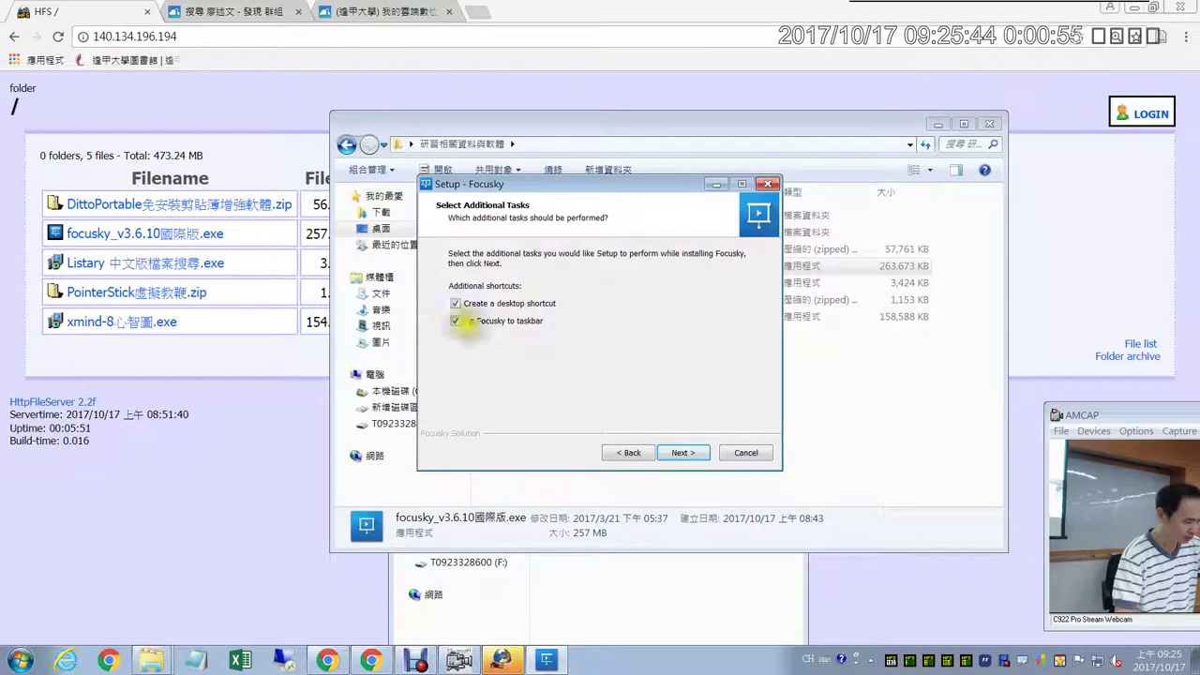
Install Focusky with a desktop shortcut but without pinning it to the taskbar, and move its setup window aside.
mouse_move(484, 335)
left_mouse_down()
mouse_move(525, 527)
mouse_move(567, 638)
mouse_move(579, 645)
mouse_move(597, 621)
left_mouse_up()
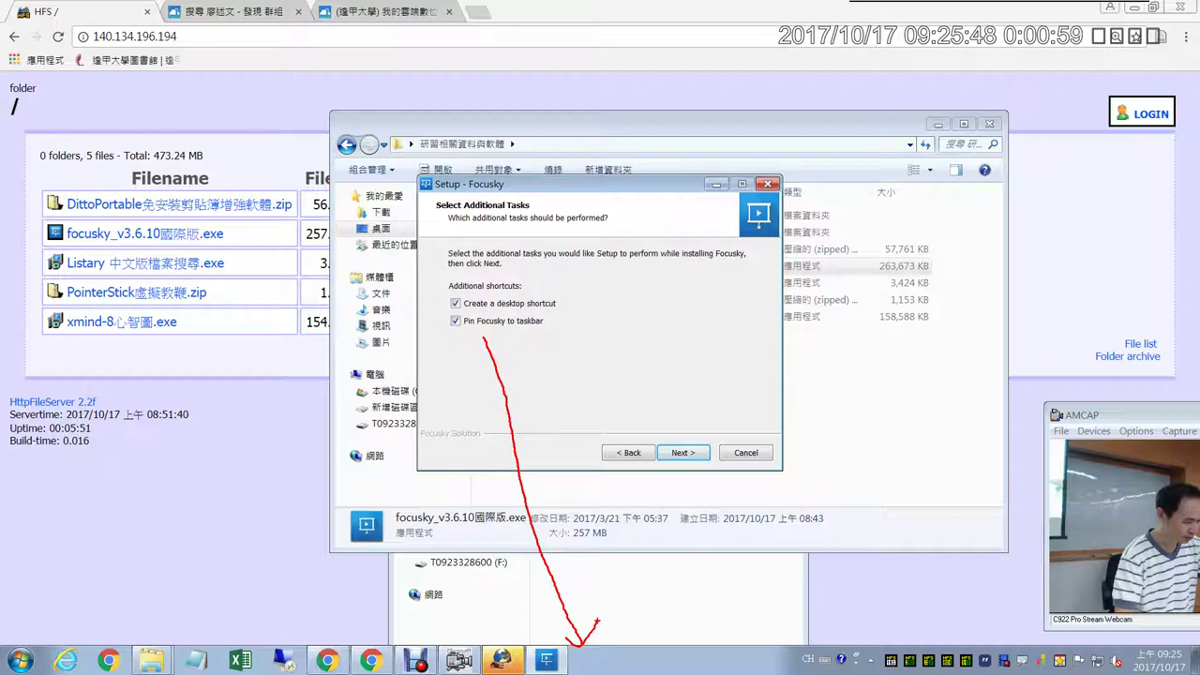
key("Escape")
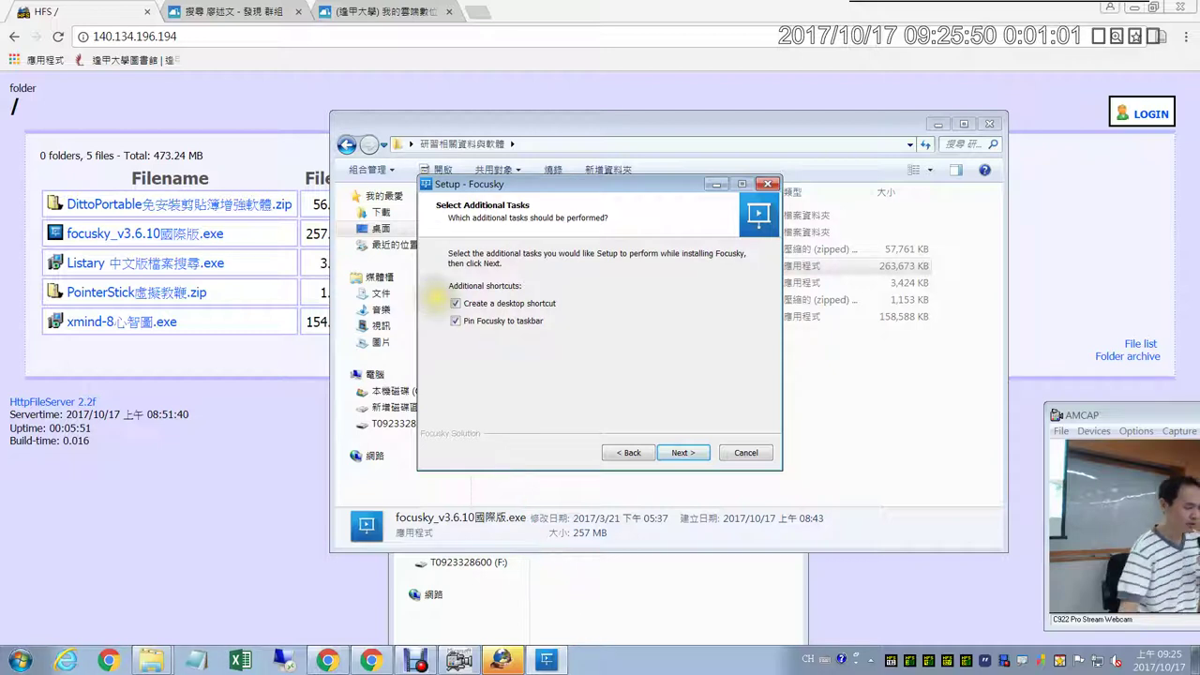
left_click(455, 321)
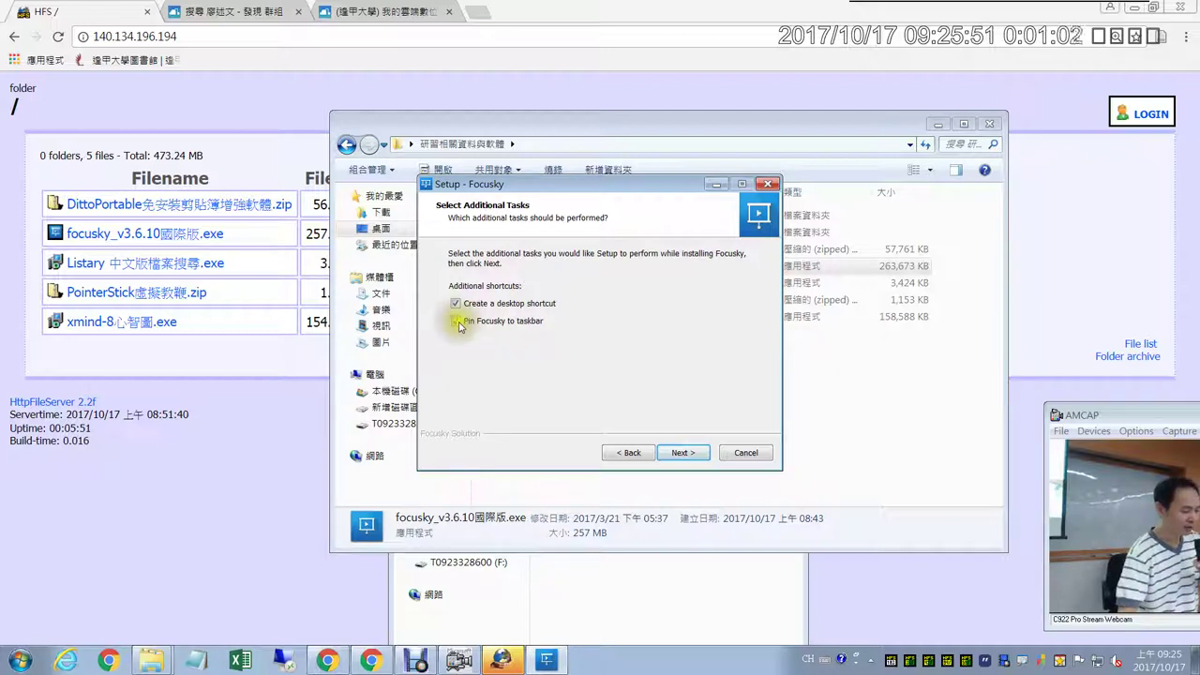
left_click(685, 454)
left_click(685, 454)
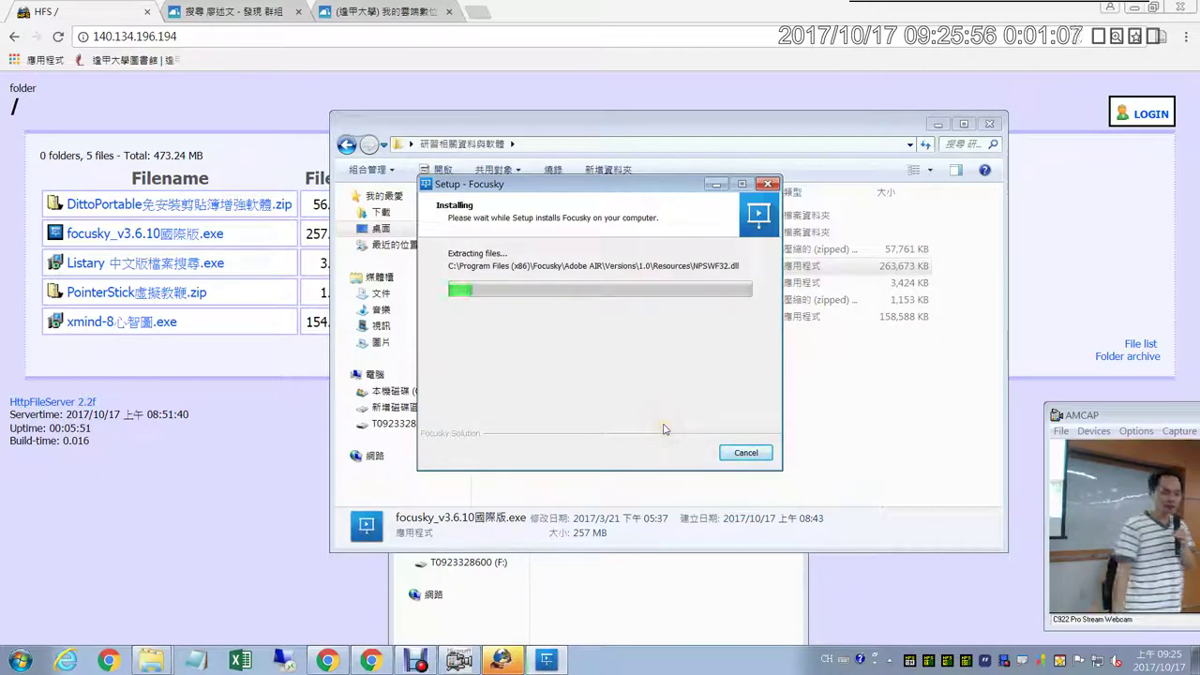
left_click_drag(659, 185, 891, 58)
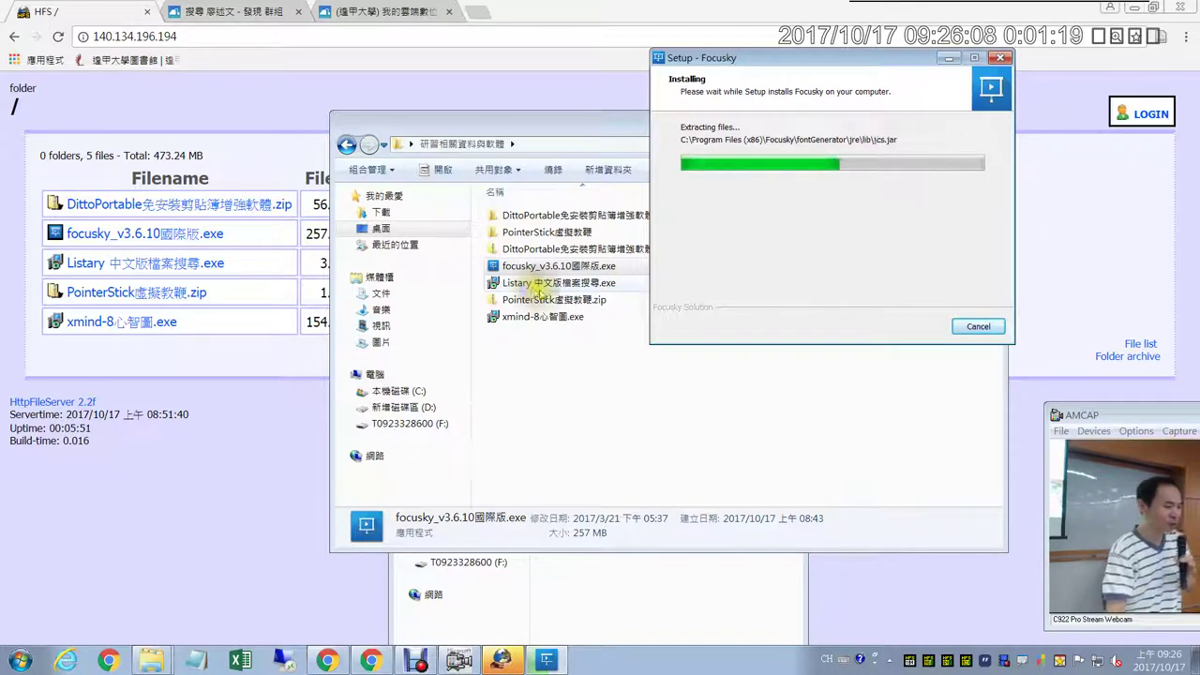
Run the xmind-8心智圖.exe installer, accepting the license agreement and the default destination folder.
left_click(551, 319)
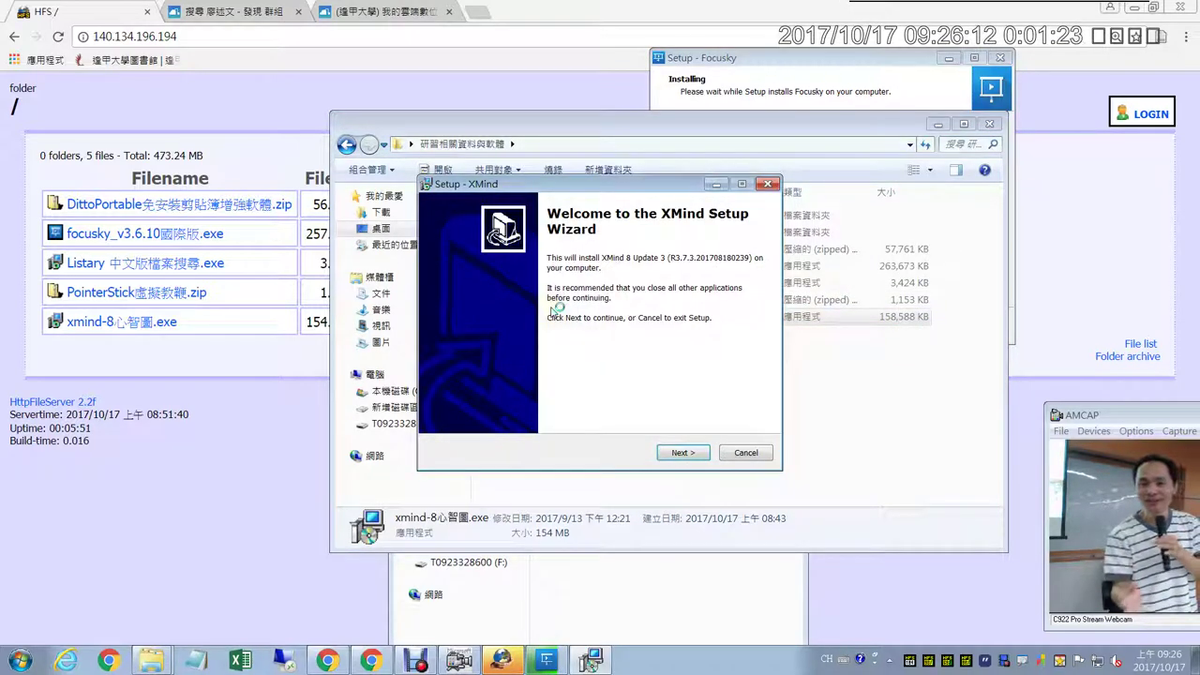
left_click(682, 452)
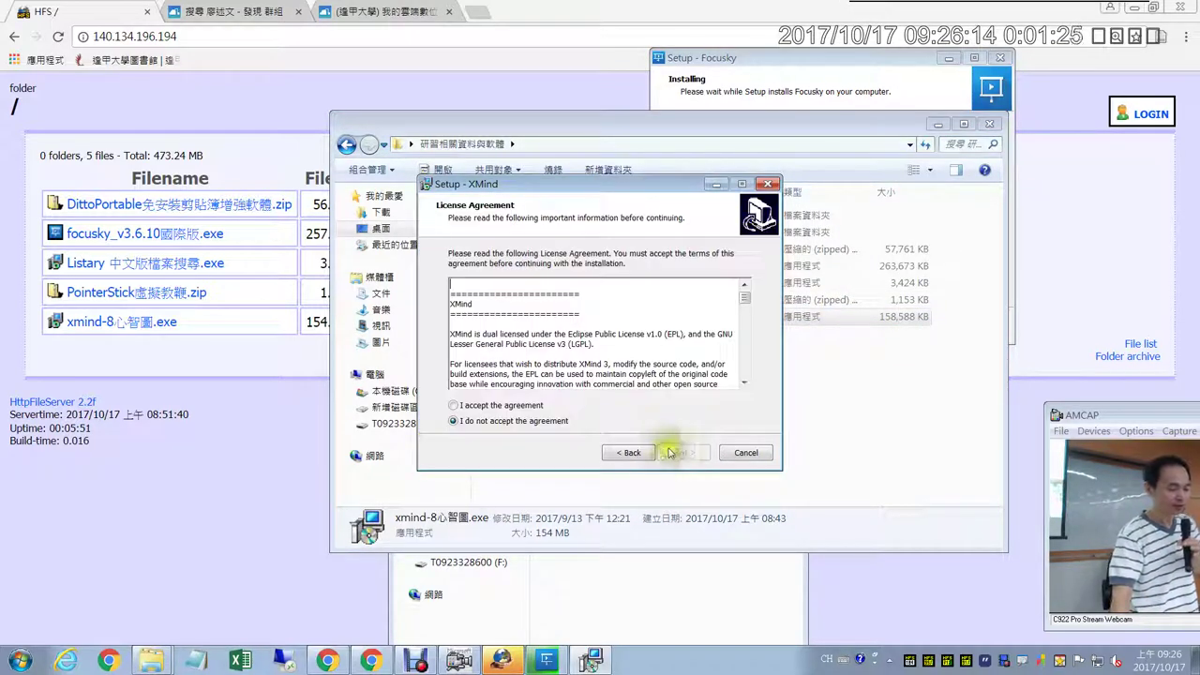
left_click(537, 406)
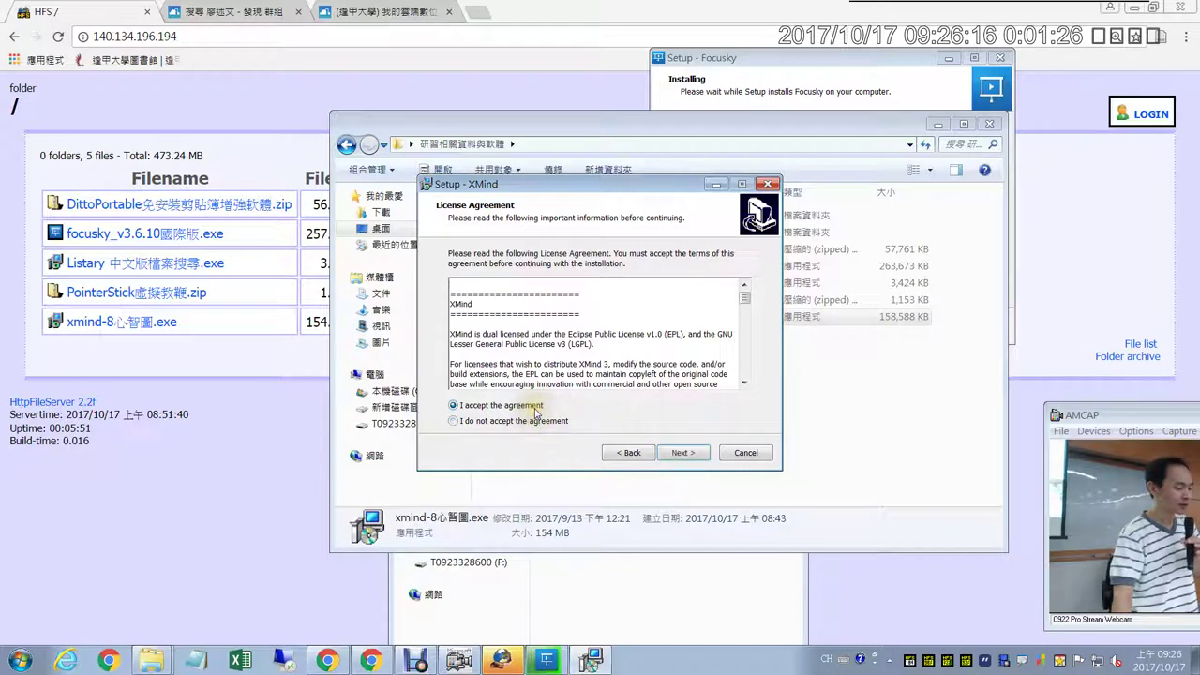
left_click(682, 453)
left_click(683, 453)
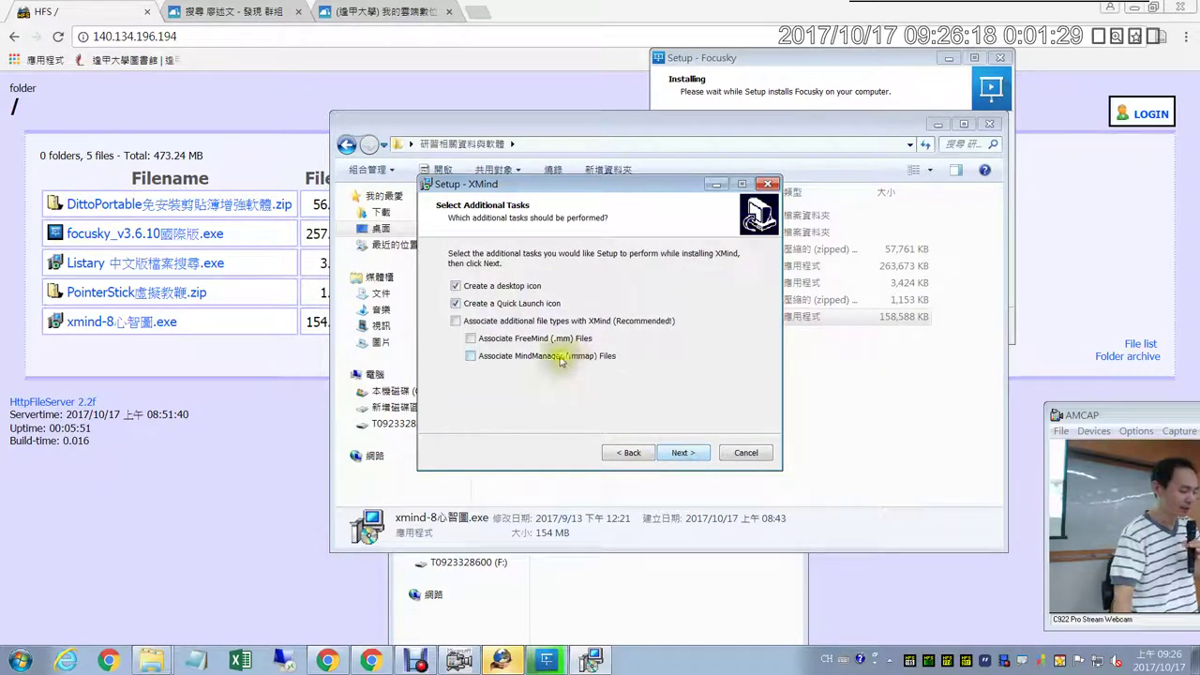
Install XMind with a desktop icon but without a Quick Launch icon, and move its setup window aside.
left_click(468, 307)
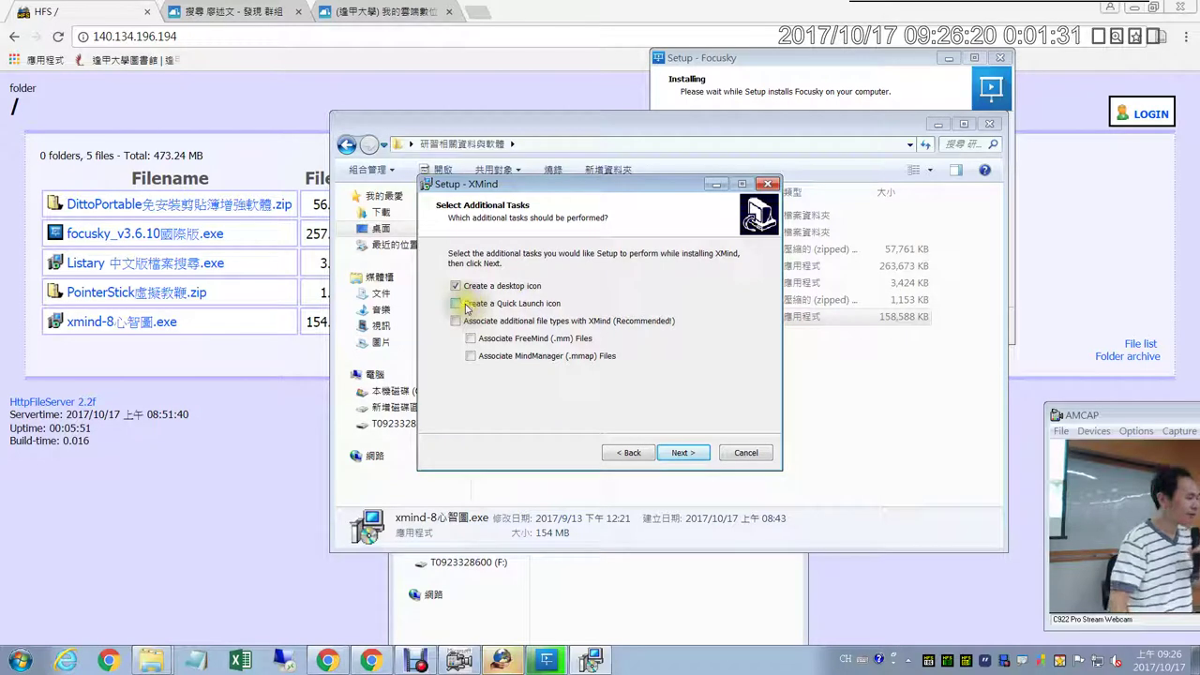
left_click(681, 450)
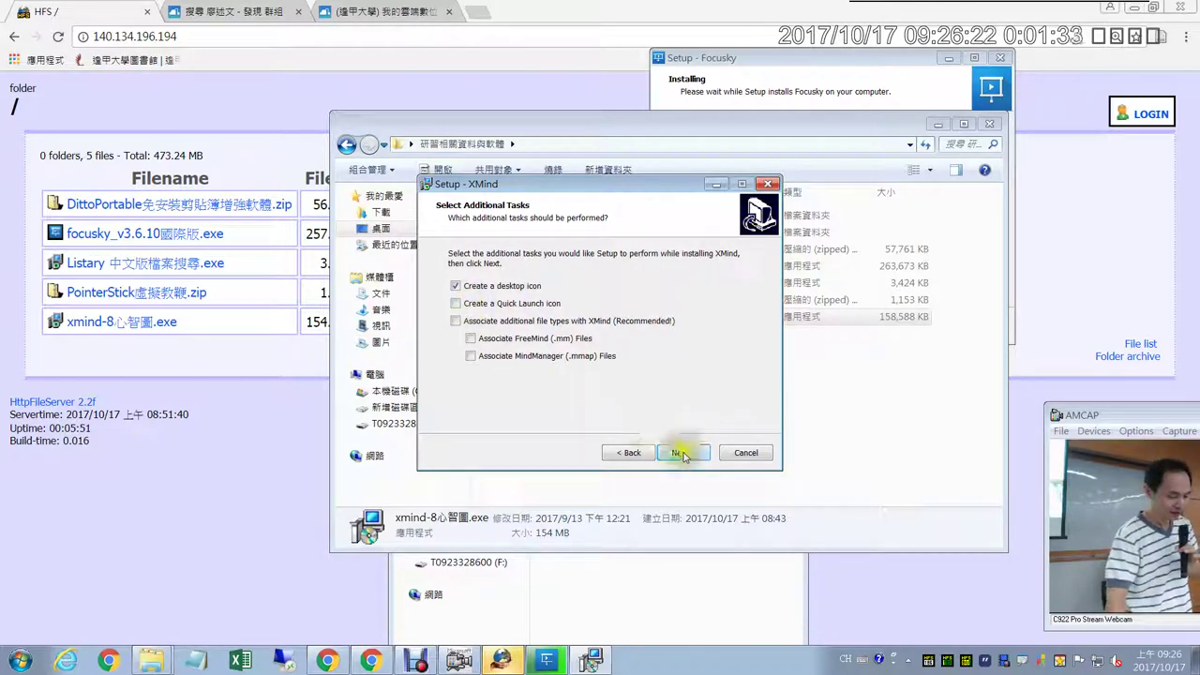
left_click(684, 453)
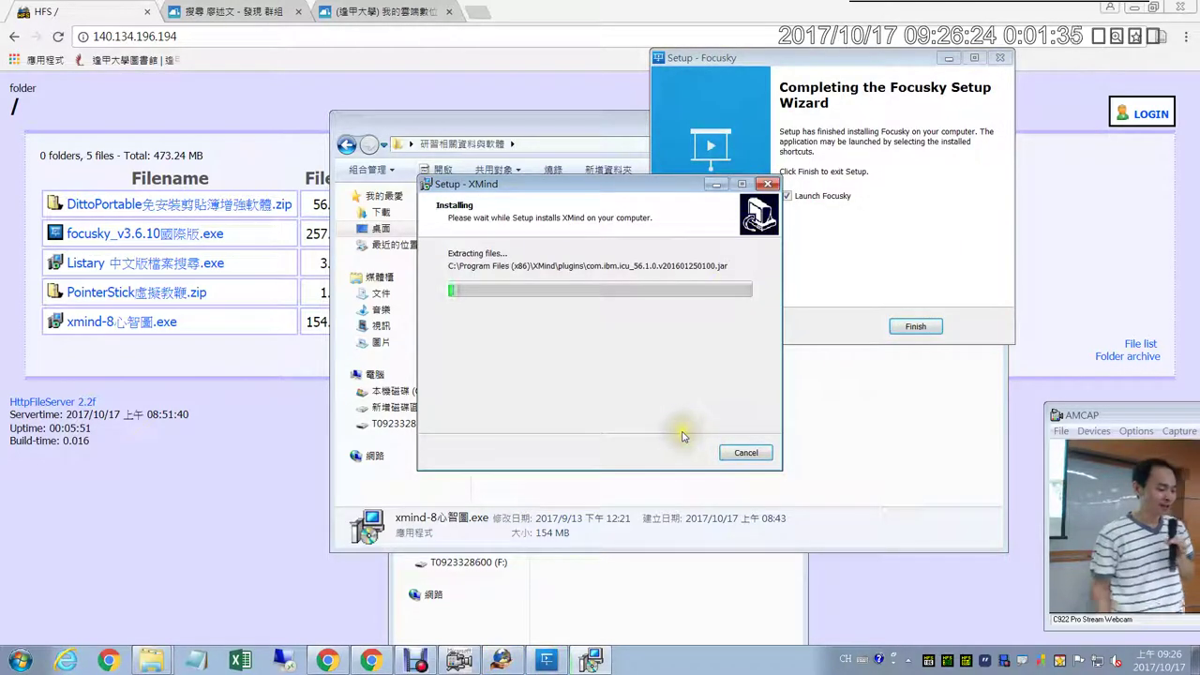
left_click_drag(666, 187, 523, 57)
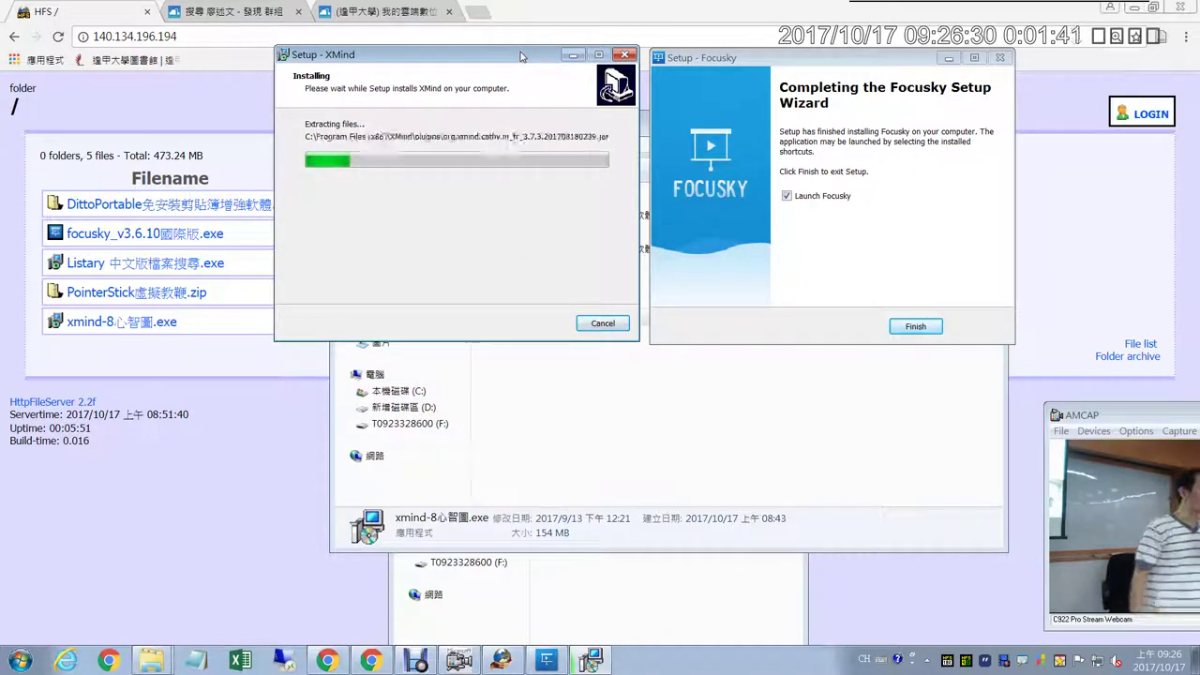
Finish the Focusky setup with Launch Focusky selected, and dismiss the Thanks for Installation web page.
left_click(915, 327)
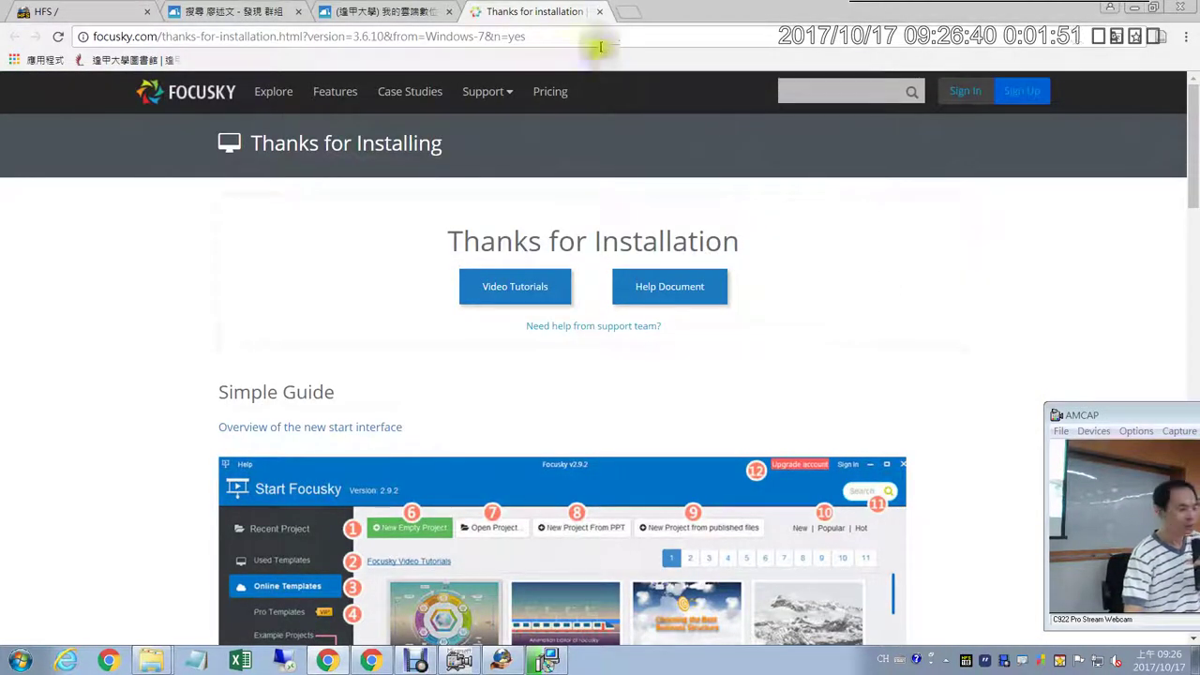
left_click(600, 11)
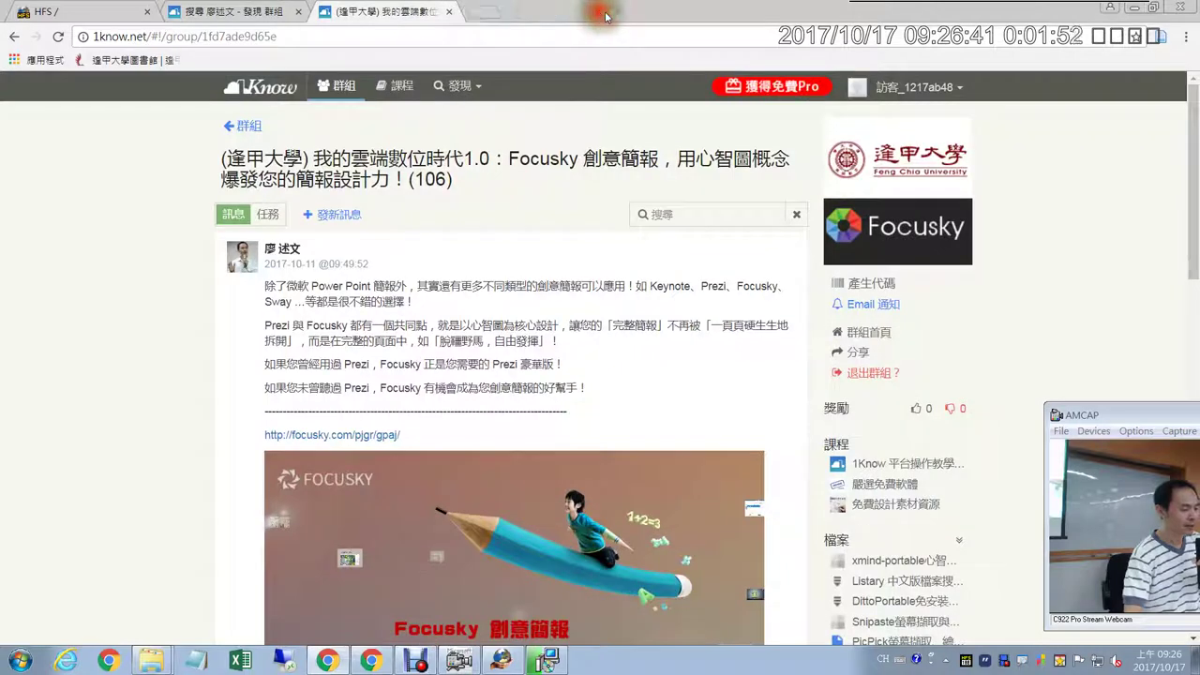
left_click(1137, 11)
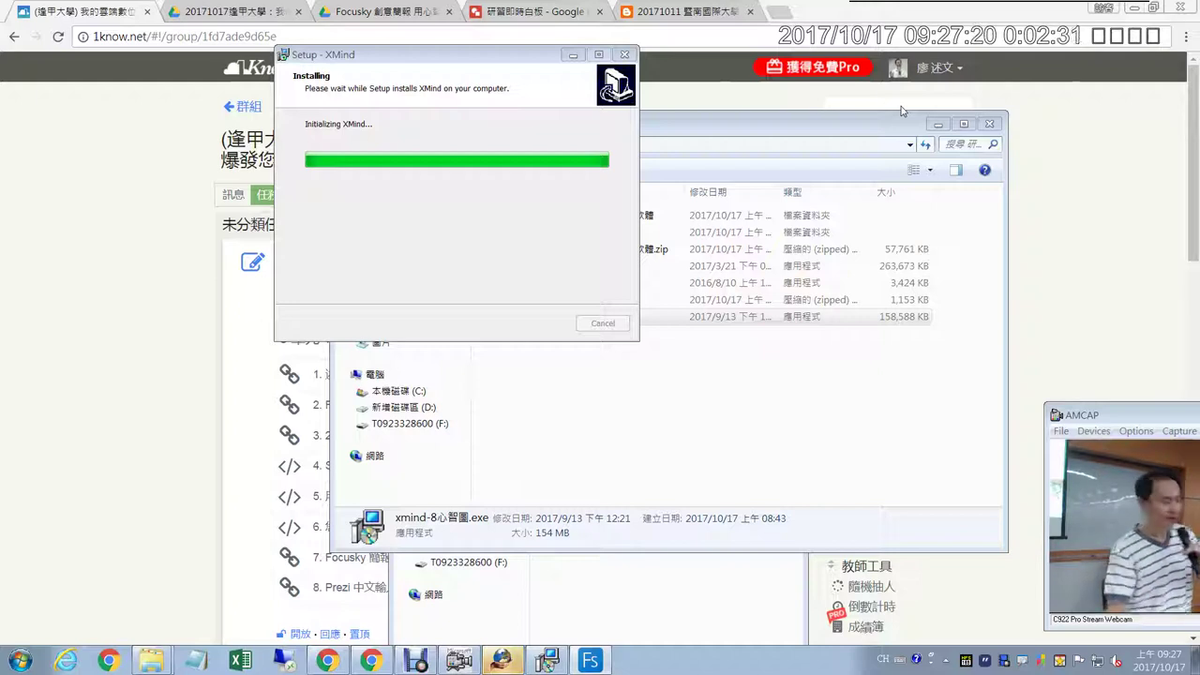
Set Focusky's display language to 簡體中文 and relaunch the program from its desktop shortcut.
right_click(28, 24)
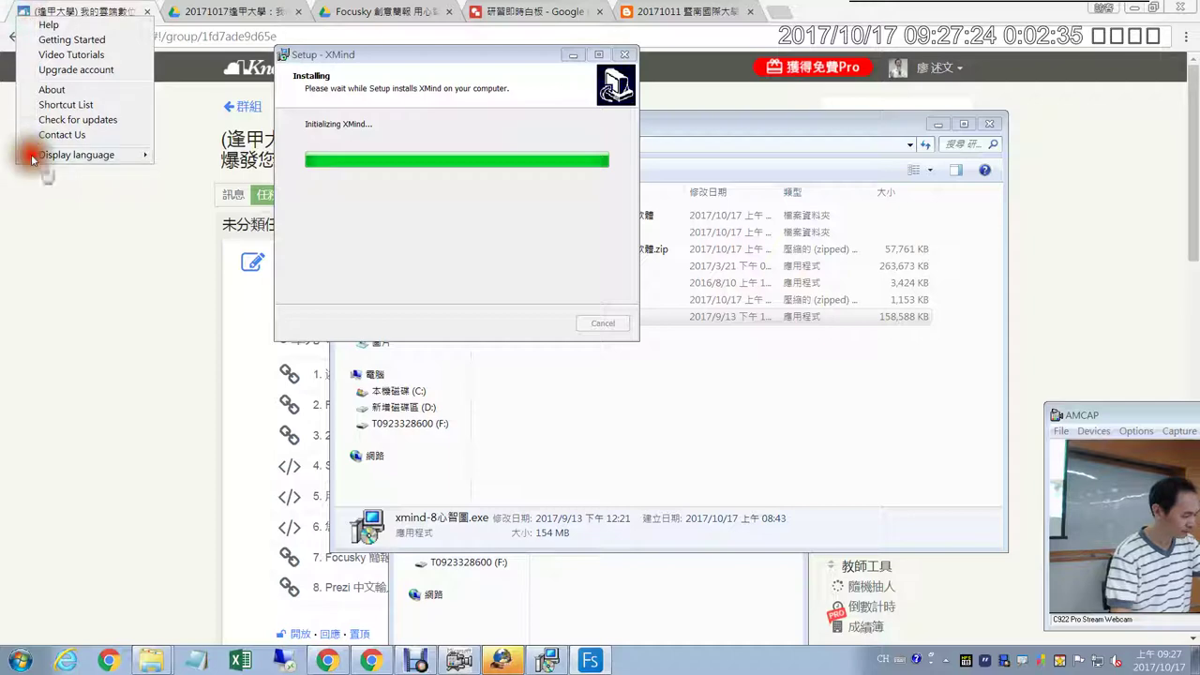
mouse_move(32, 157)
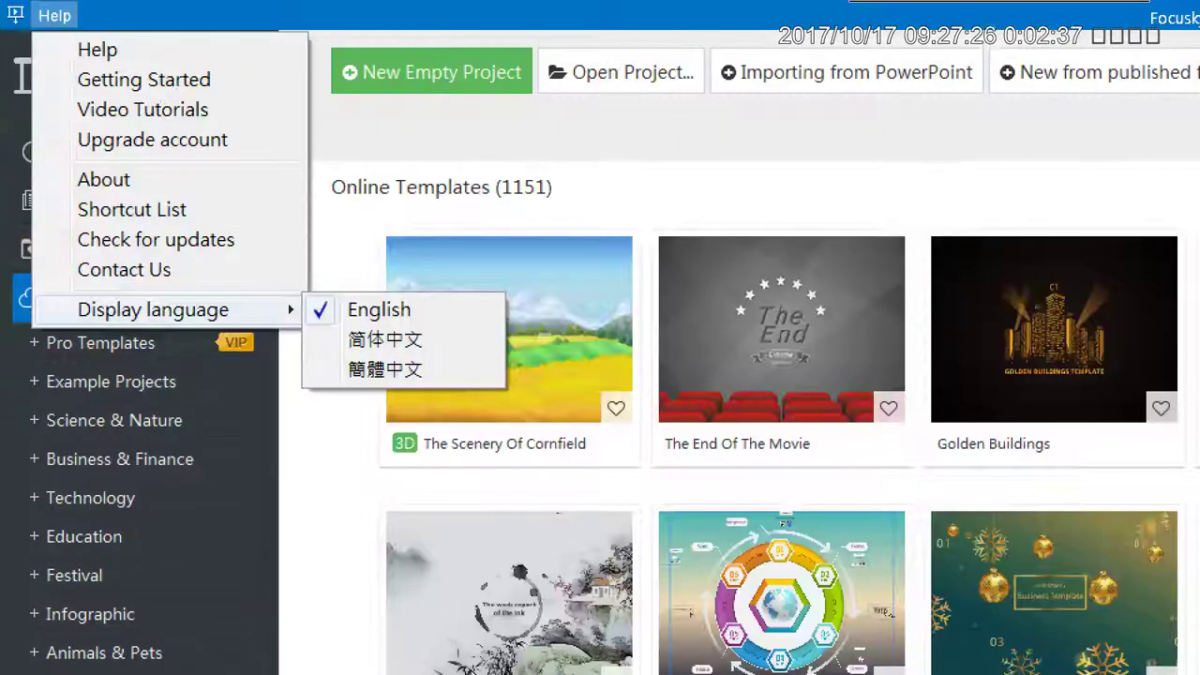
left_click_drag(94, 16, 211, 16)
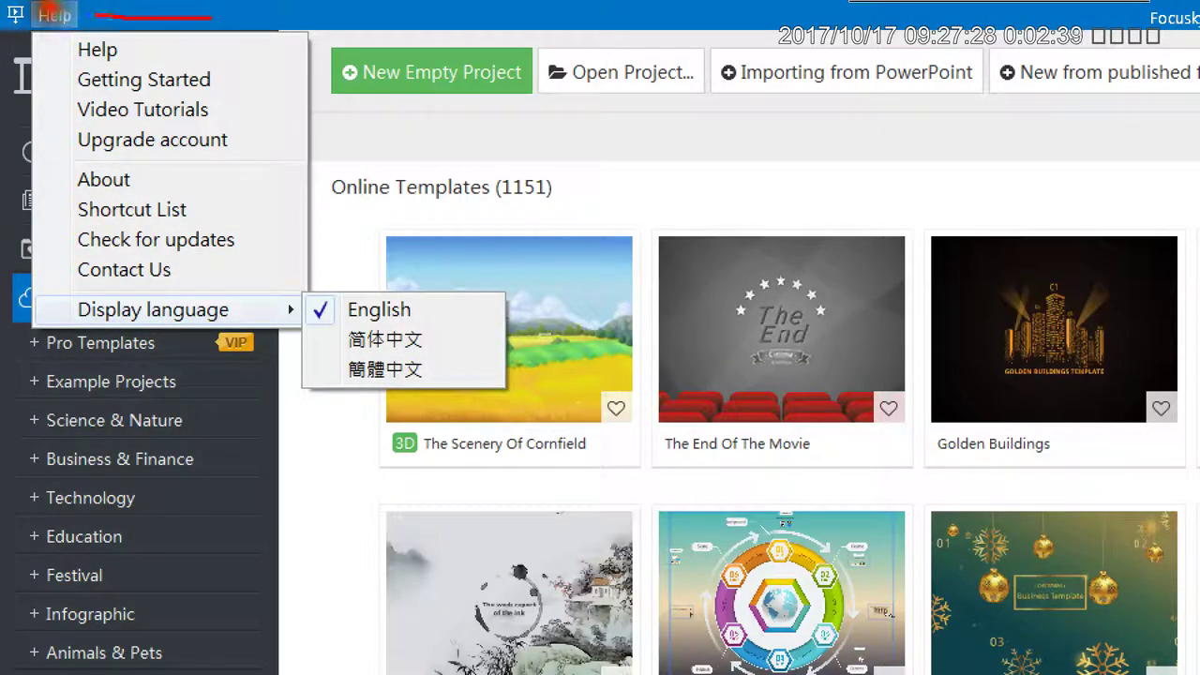
left_click_drag(109, 4, 105, 28)
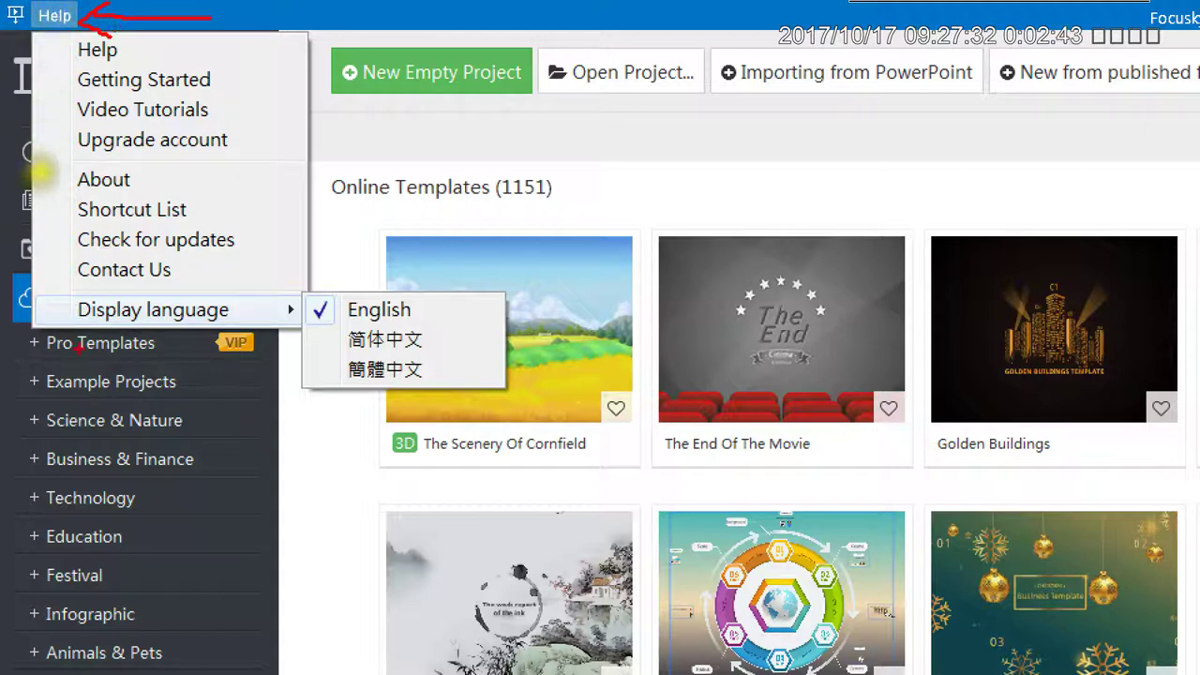
left_click_drag(54, 302, 113, 265)
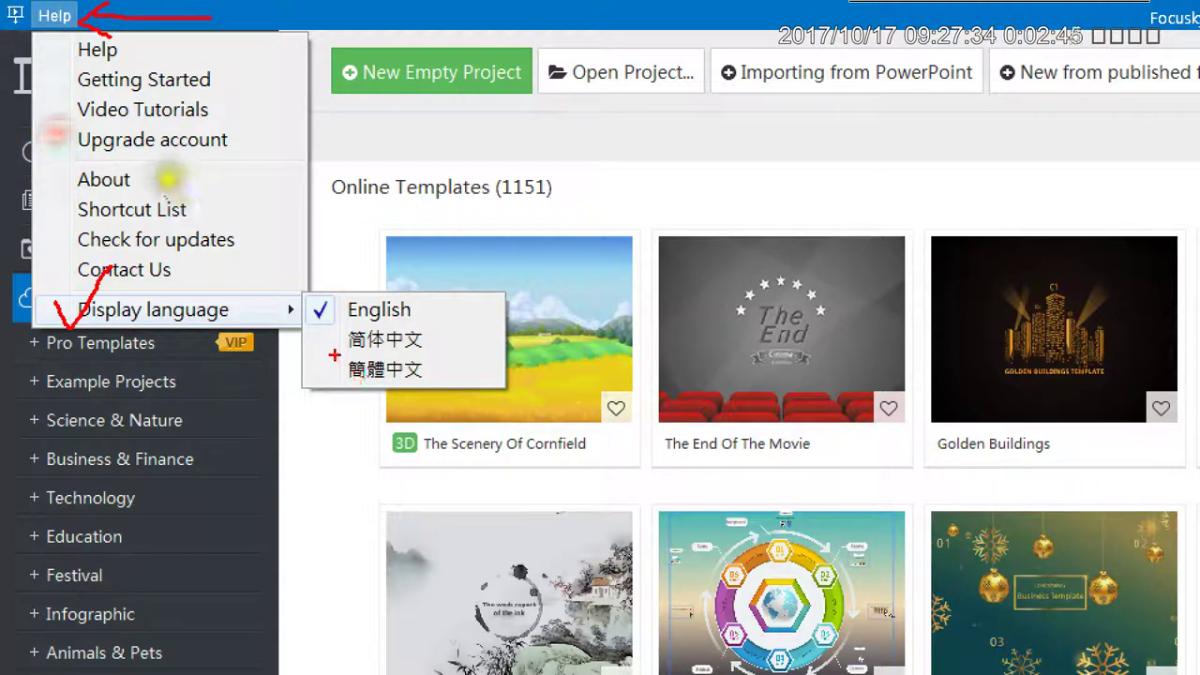
left_click_drag(336, 354, 437, 388)
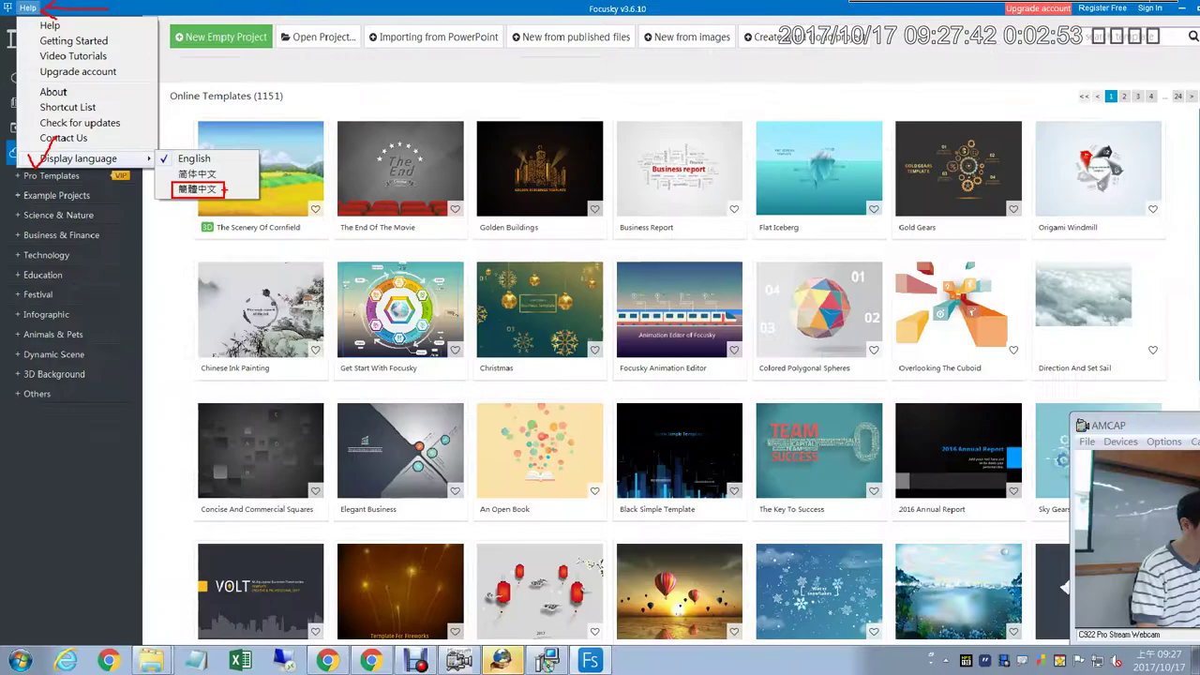
left_click(384, 369)
left_click(35, 20)
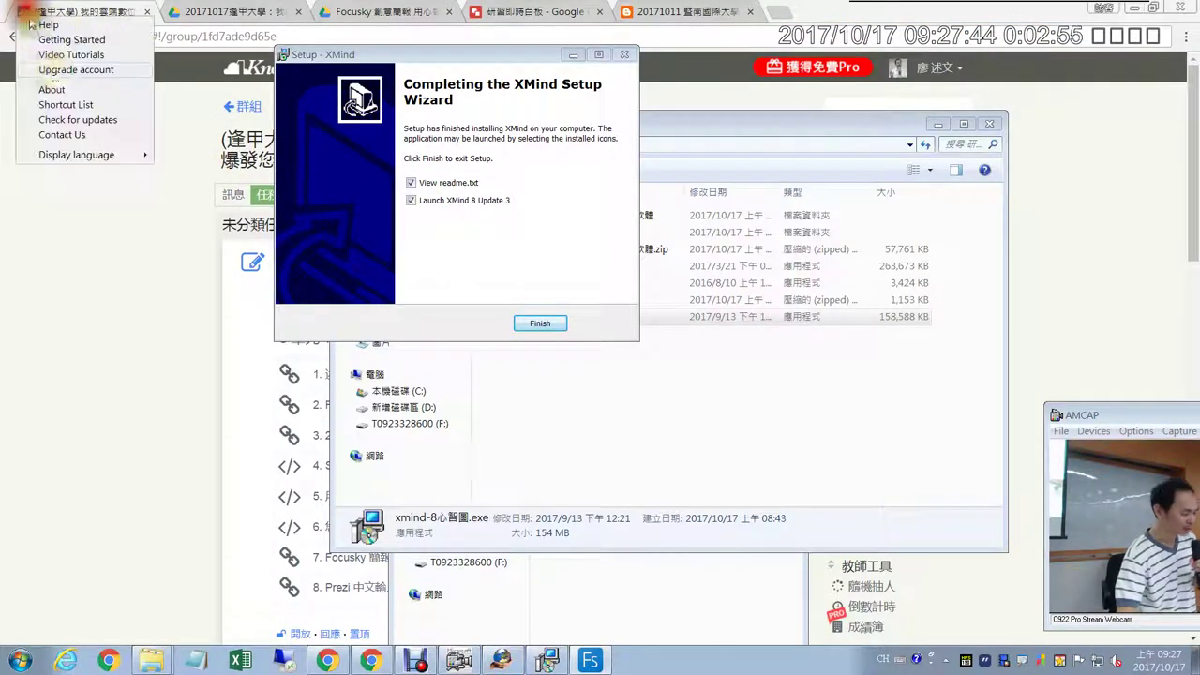
left_click(99, 156)
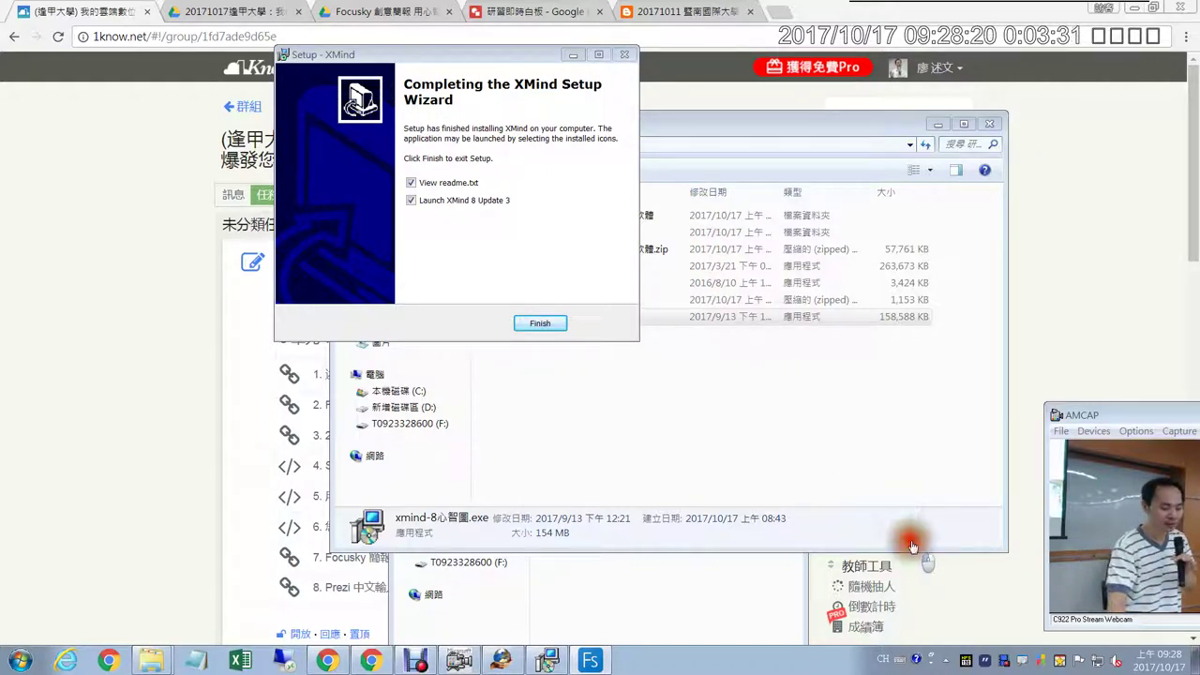
left_click(1134, 8)
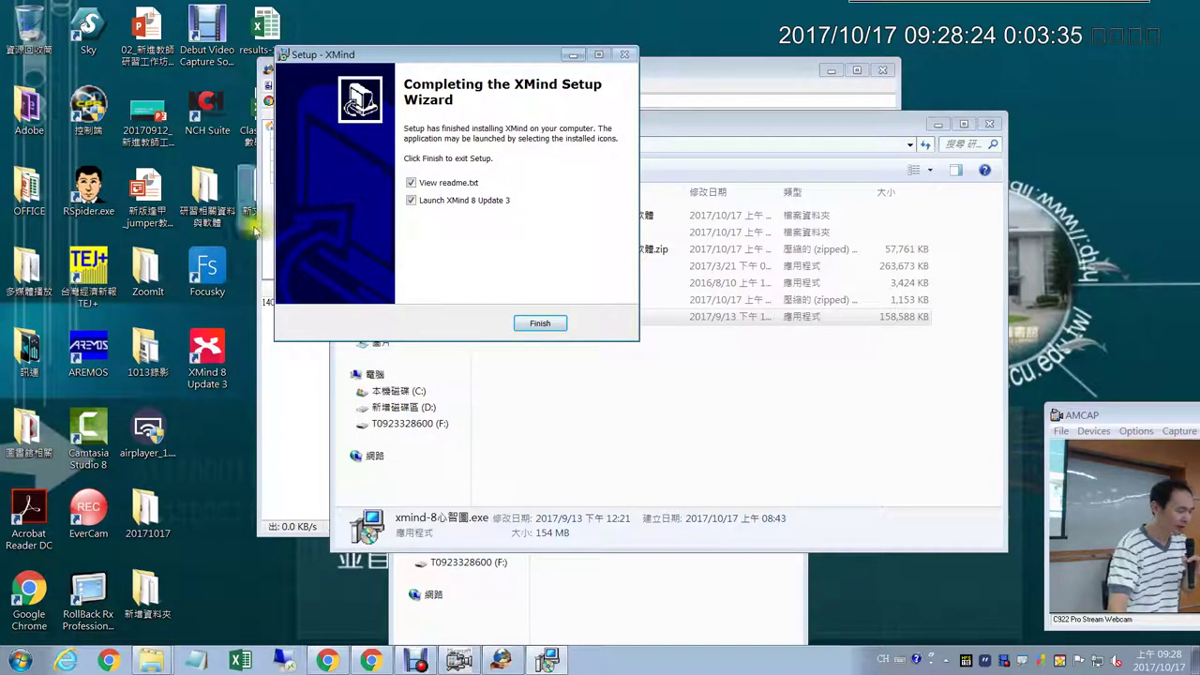
left_click(215, 264)
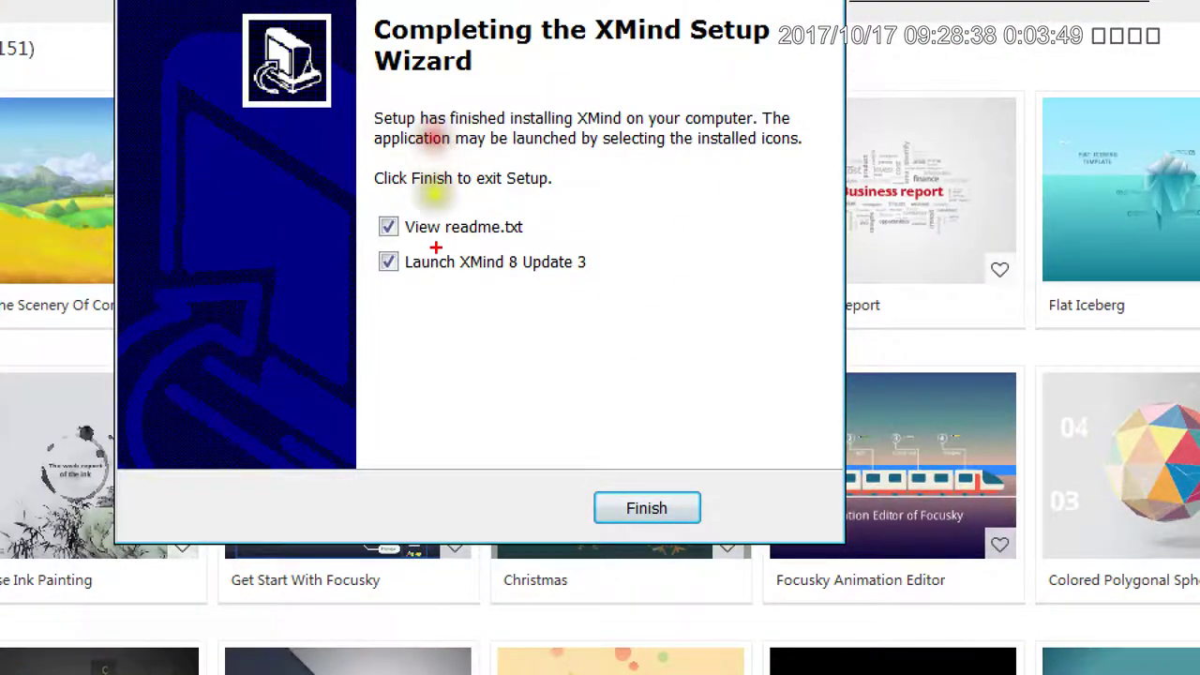
Finish the XMind setup with View readme.txt off and Launch XMind 8 Update 3 on, and allow XMind.exe through the firewall on private networks.
mouse_move(375, 238)
left_mouse_down()
mouse_move(564, 236)
mouse_move(694, 198)
left_mouse_up()
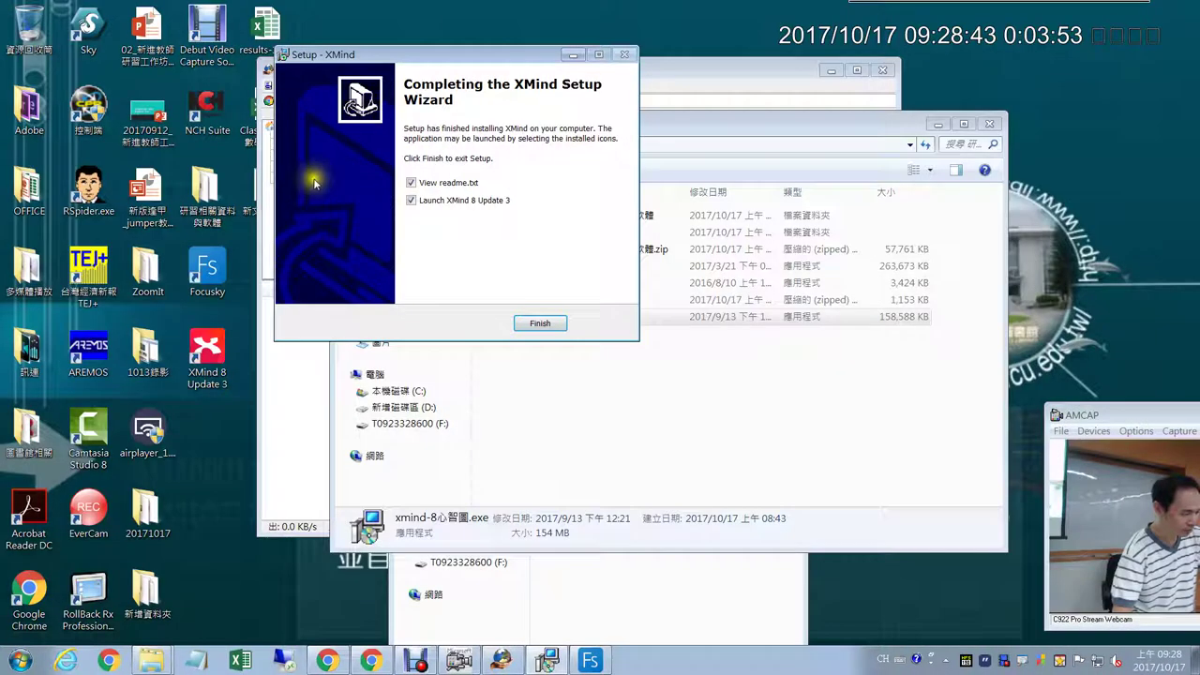
left_click(388, 227)
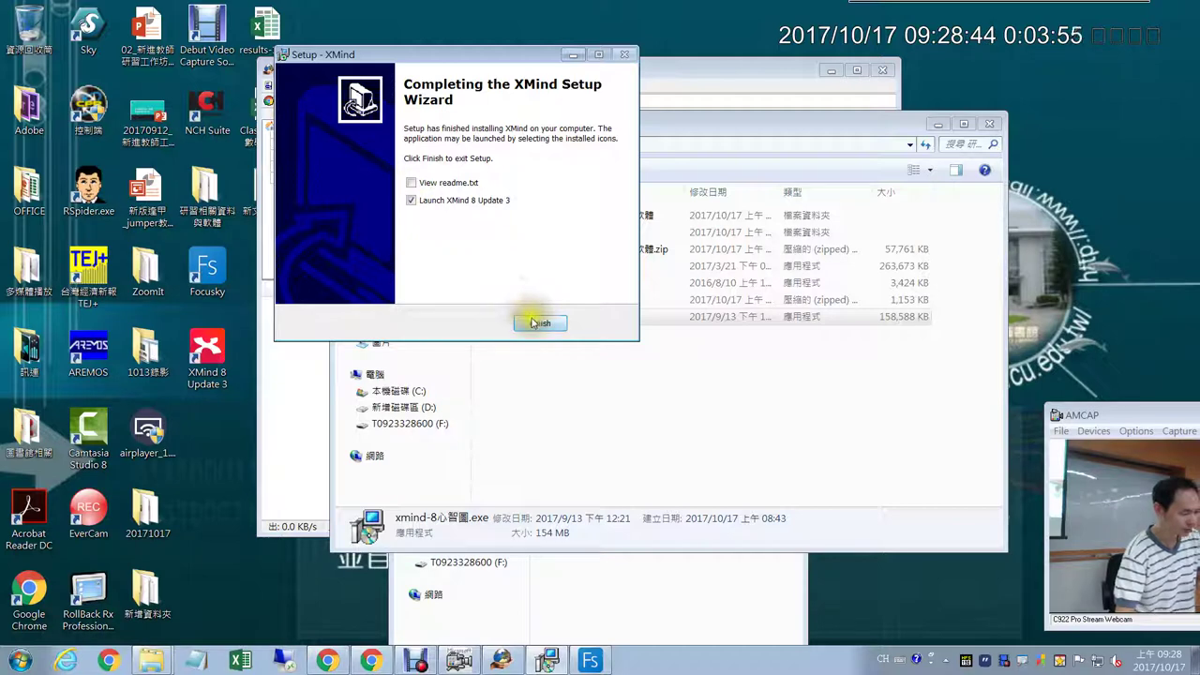
left_click(540, 322)
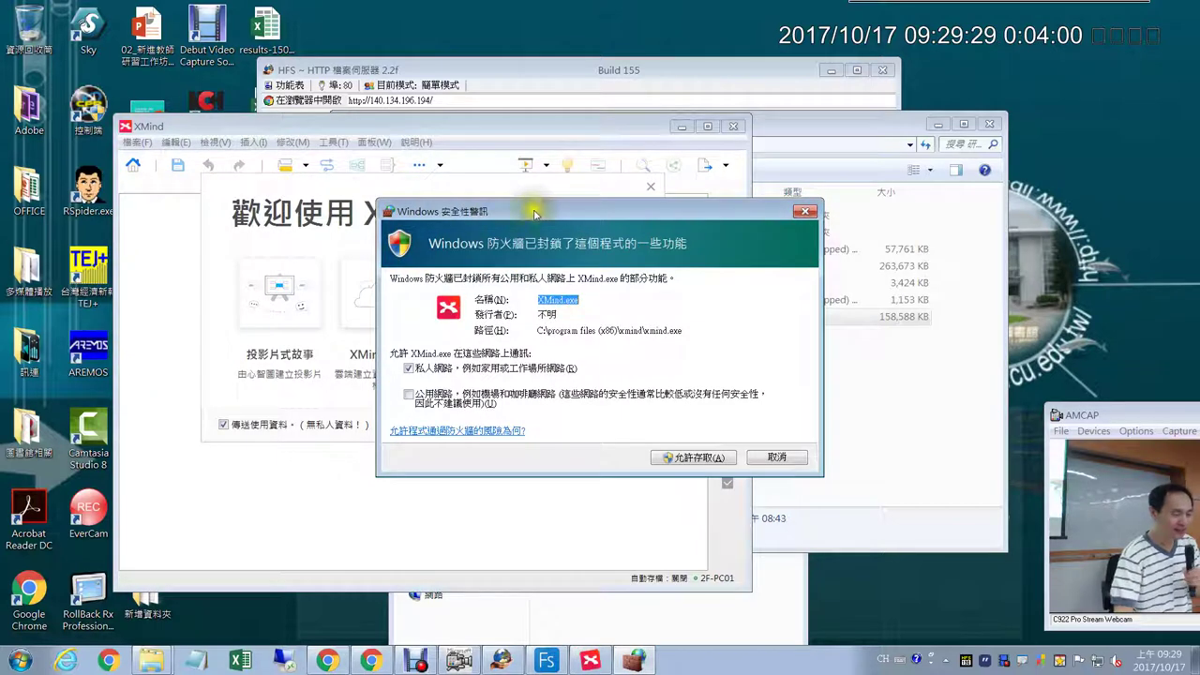
left_click_drag(538, 208, 547, 120)
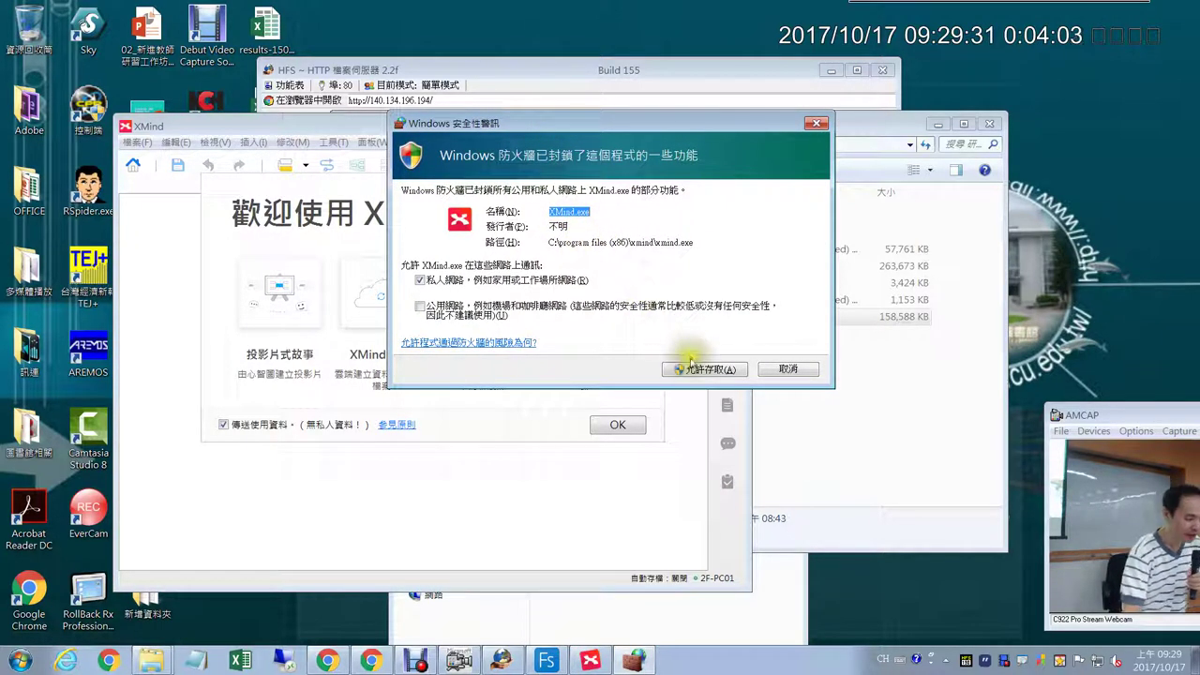
left_click(704, 369)
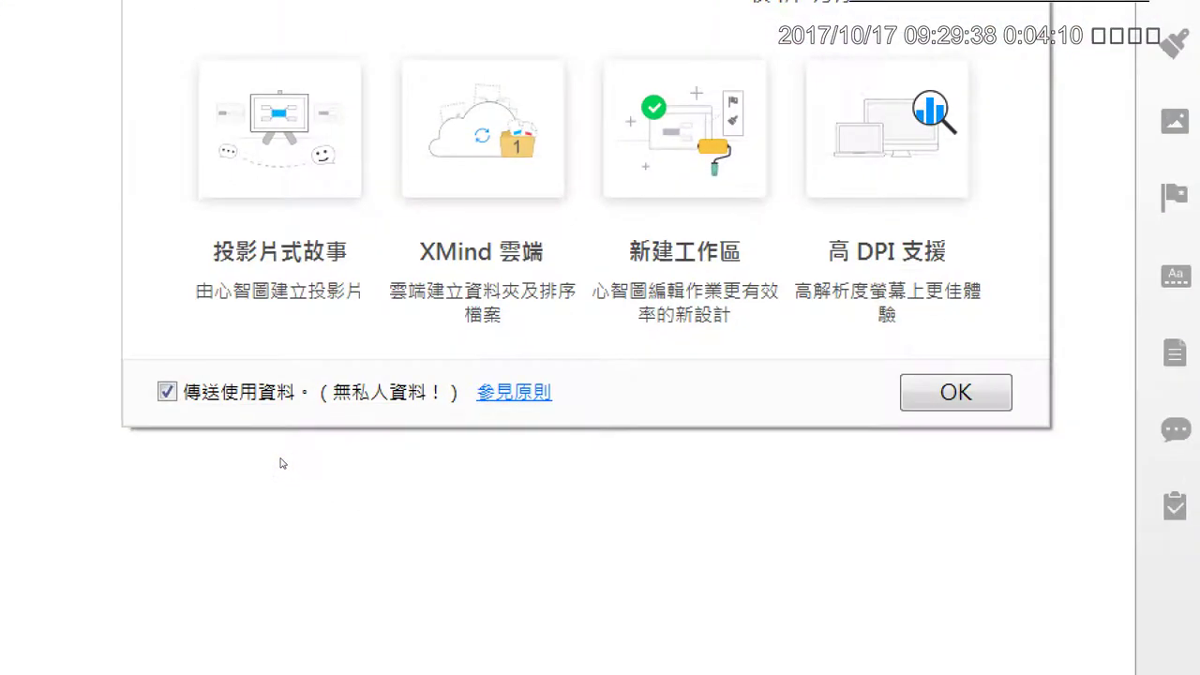
Close XMind's welcome screen with 傳送使用資料 turned off, and move the XMind window aside to uncover the desktop shortcuts.
left_click(280, 458)
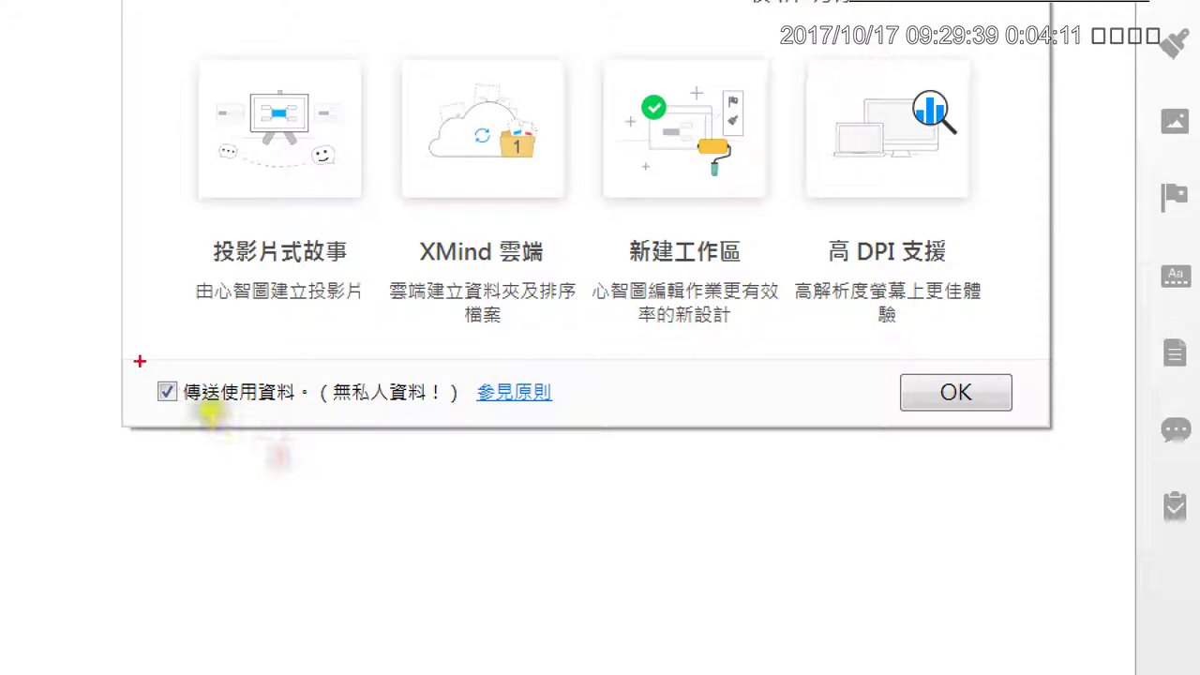
mouse_move(140, 361)
left_mouse_down()
mouse_move(345, 420)
mouse_move(581, 420)
left_mouse_up()
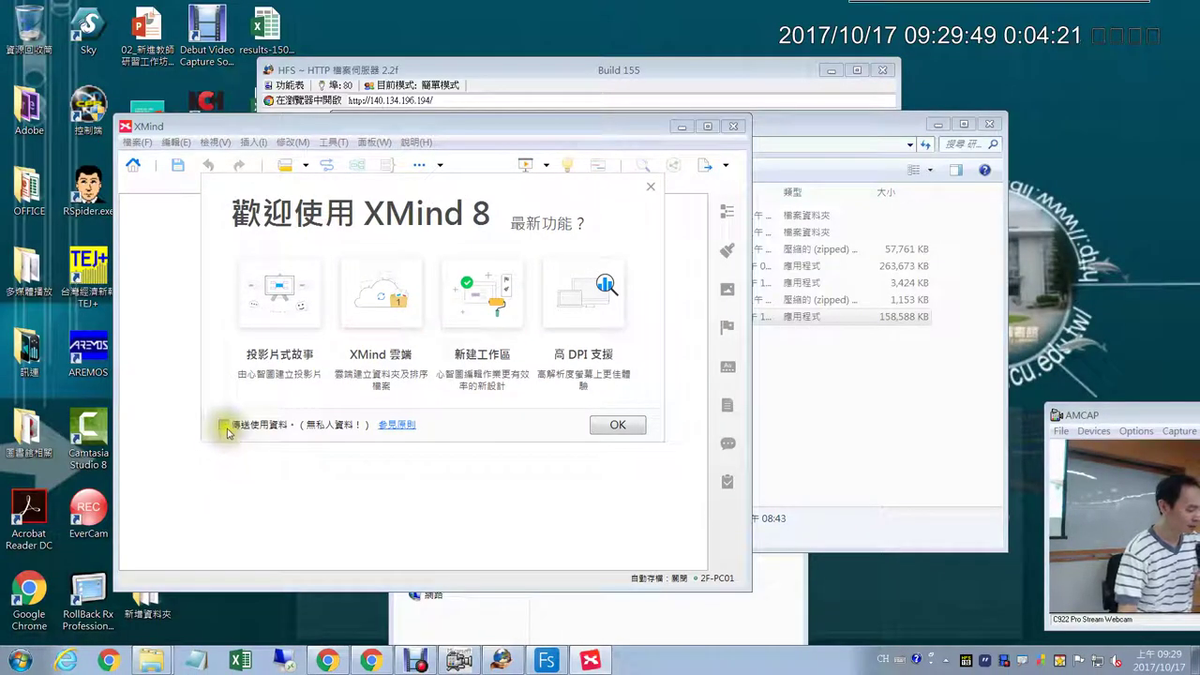
left_click(167, 391)
left_click(617, 425)
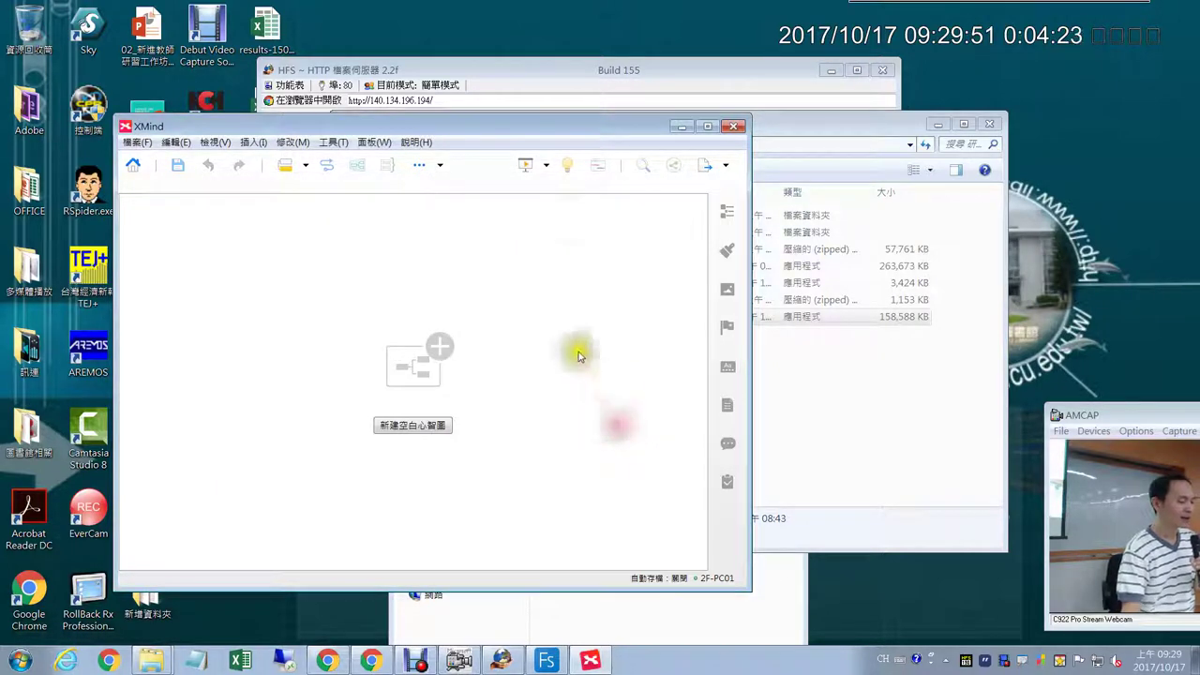
left_click_drag(637, 119, 883, 74)
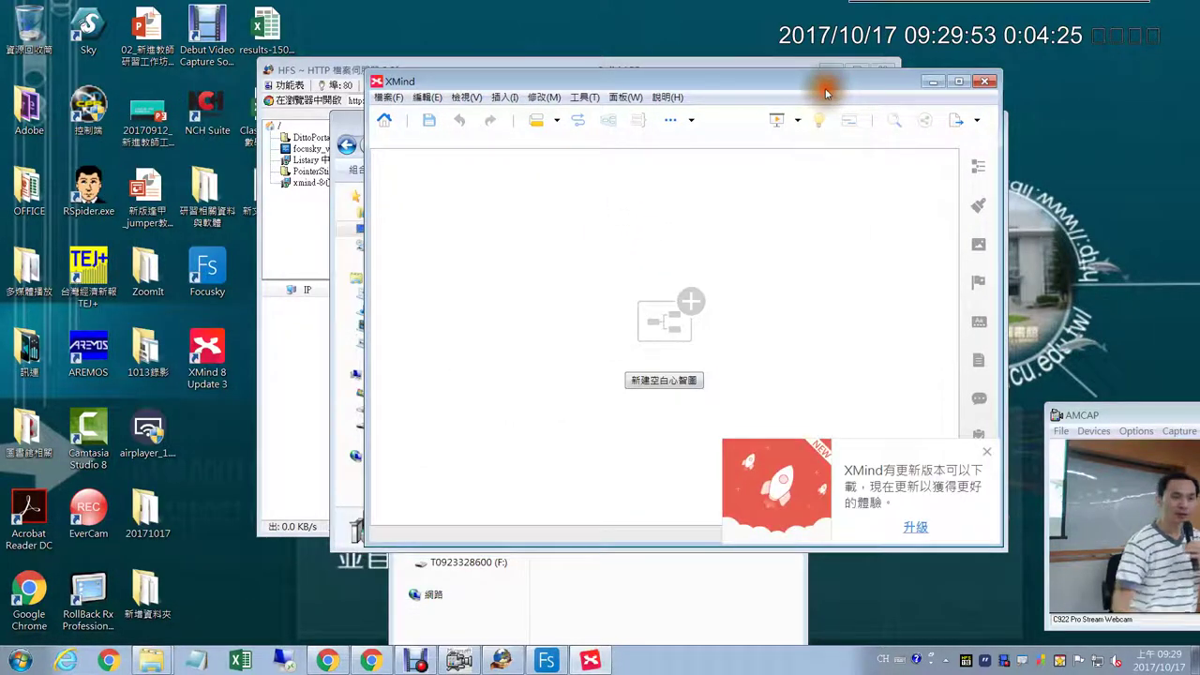